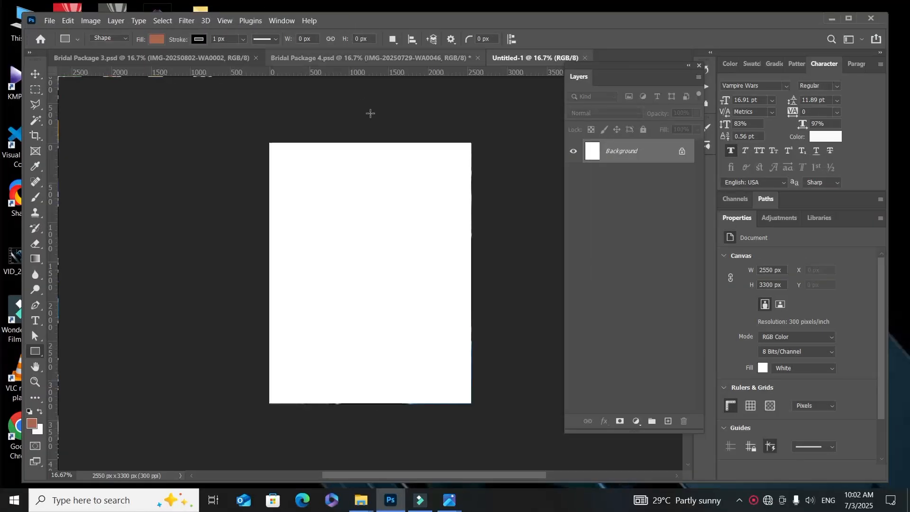
Step: Draw a filled rectangle about 3001 by 1691 px covering the upper part of the canvas and extending past its edges
left_click(36, 75)
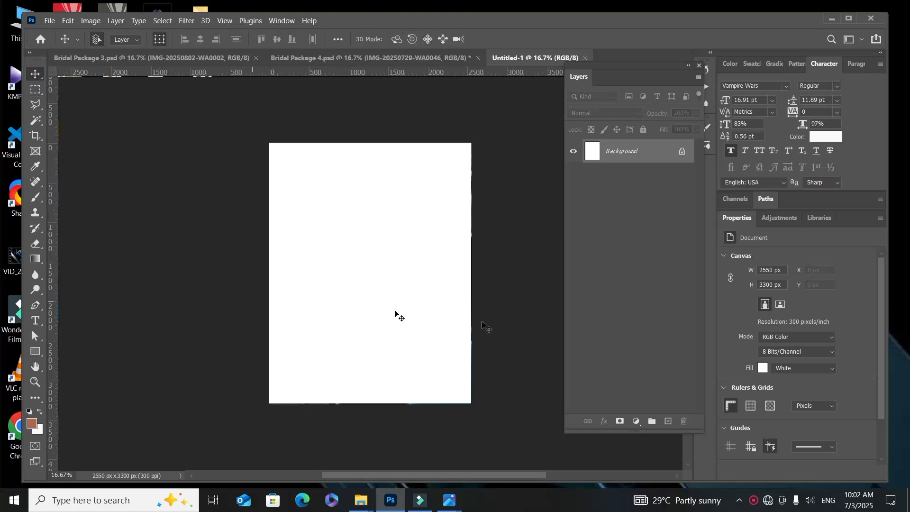
left_click(38, 352)
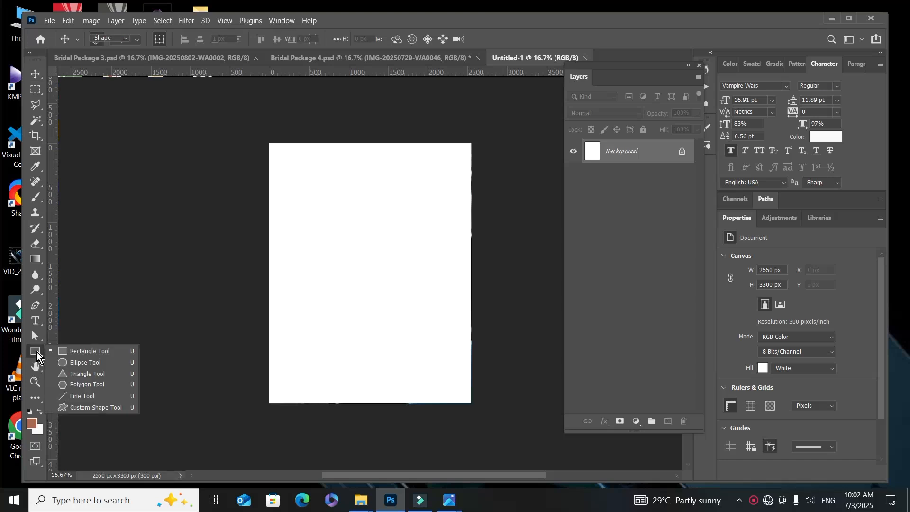
left_click(74, 350)
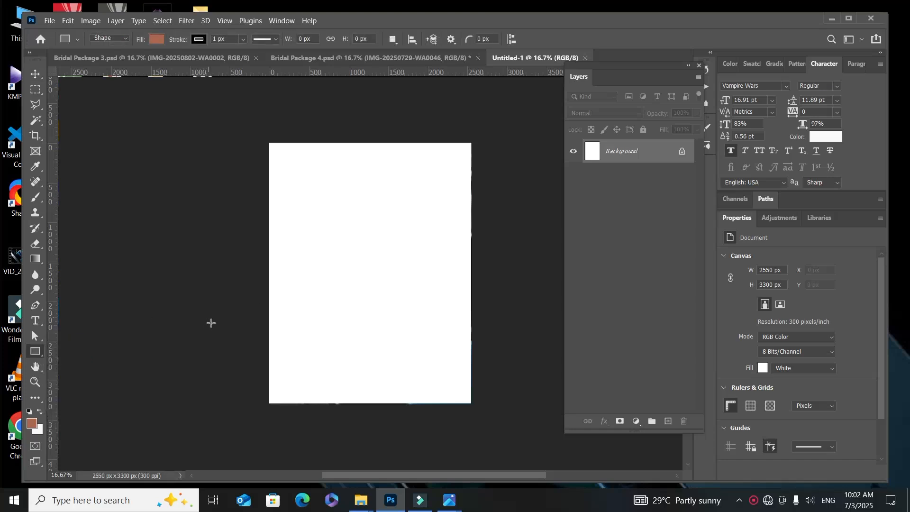
left_click_drag(245, 114, 483, 247)
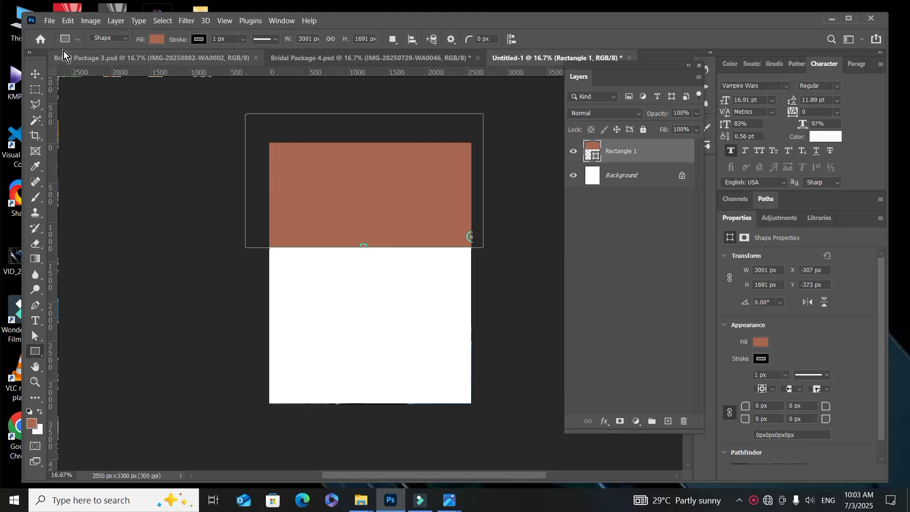
left_click(51, 21)
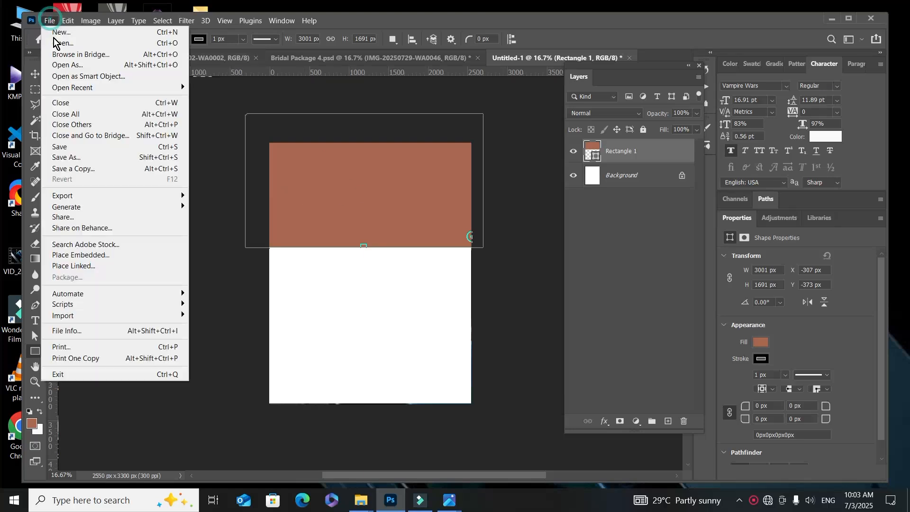
left_click(101, 258)
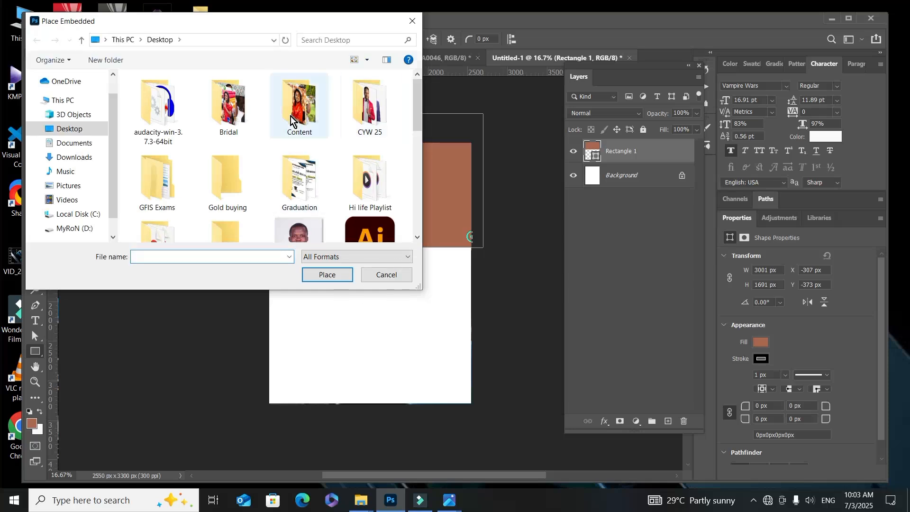
double_click(229, 102)
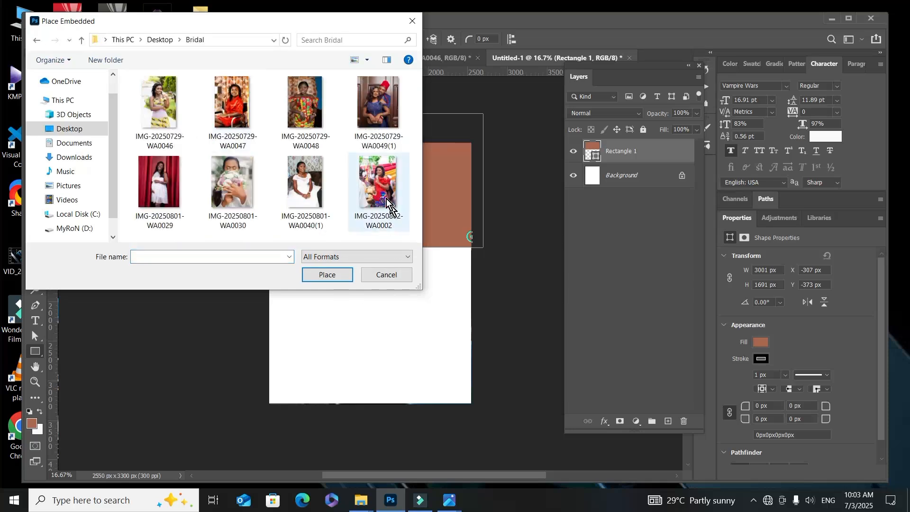
left_click(233, 112)
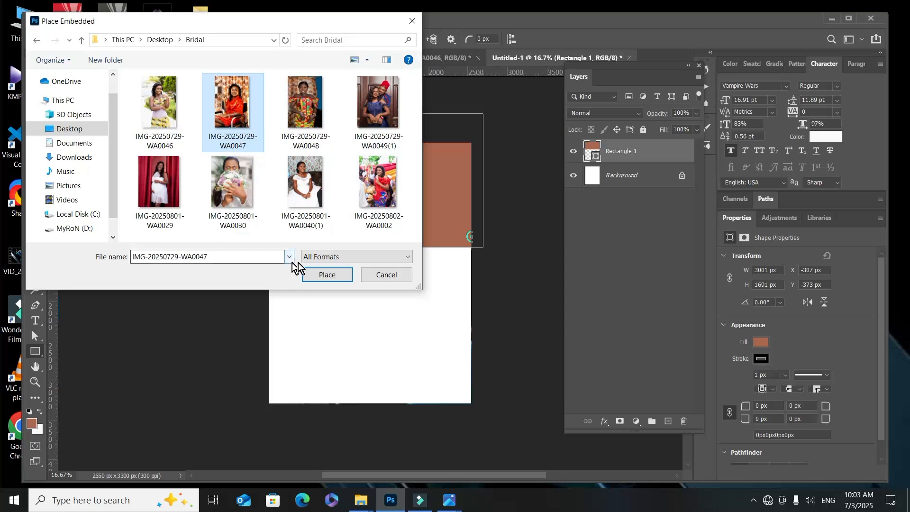
left_click(321, 279)
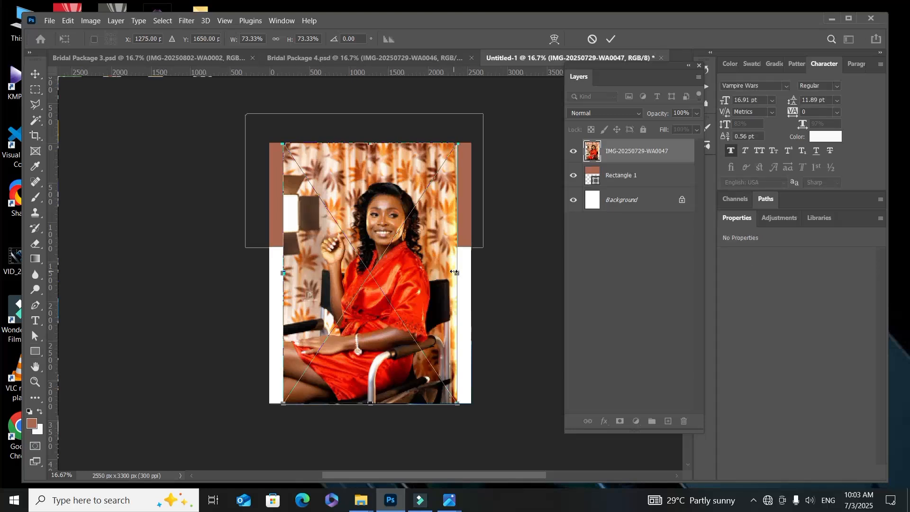
left_click_drag(454, 272, 486, 221)
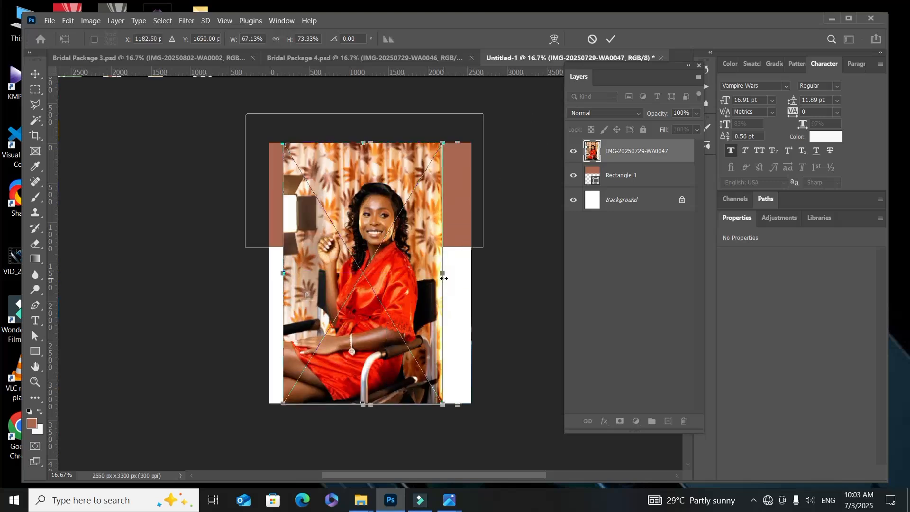
left_click_drag(444, 279, 405, 273)
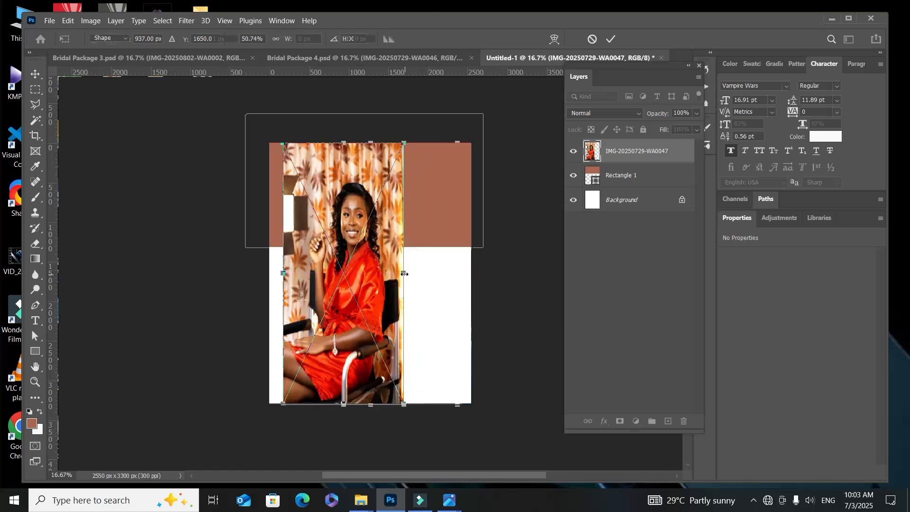
key("Return")
key("u")
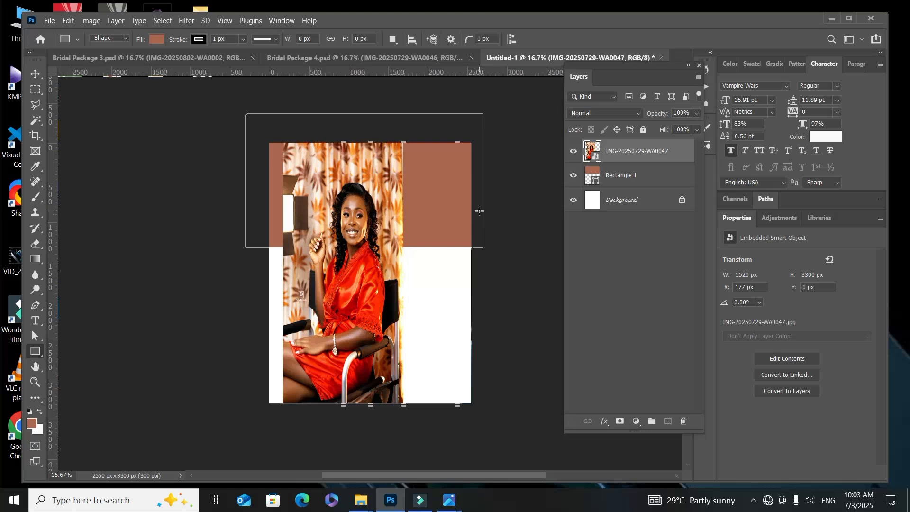
key("Delete")
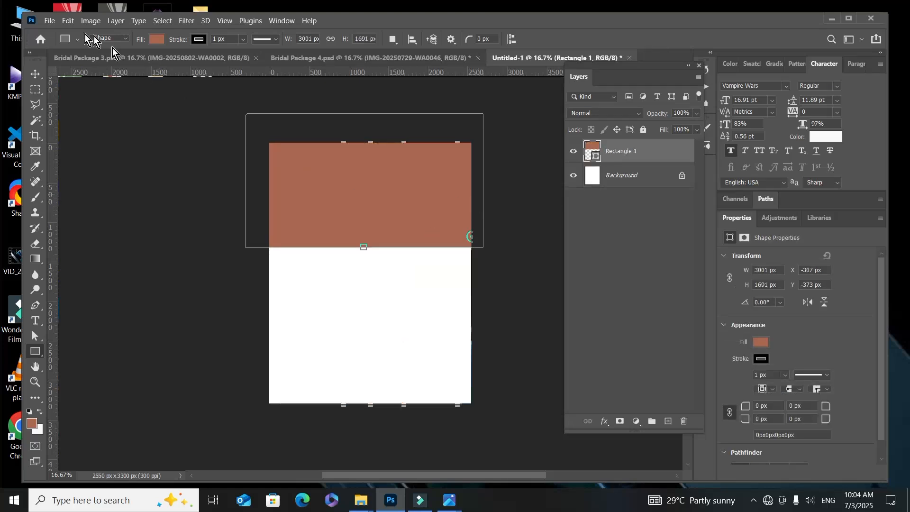
Step: Place IMG-20250729-WA0047 from the Bridal folder as an embedded image and scale it proportionally to about 46%
left_click(48, 20)
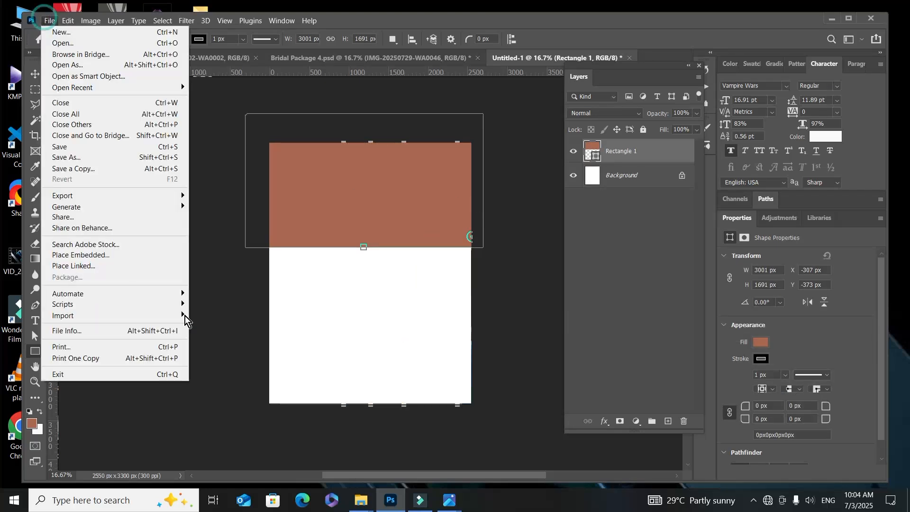
left_click(130, 258)
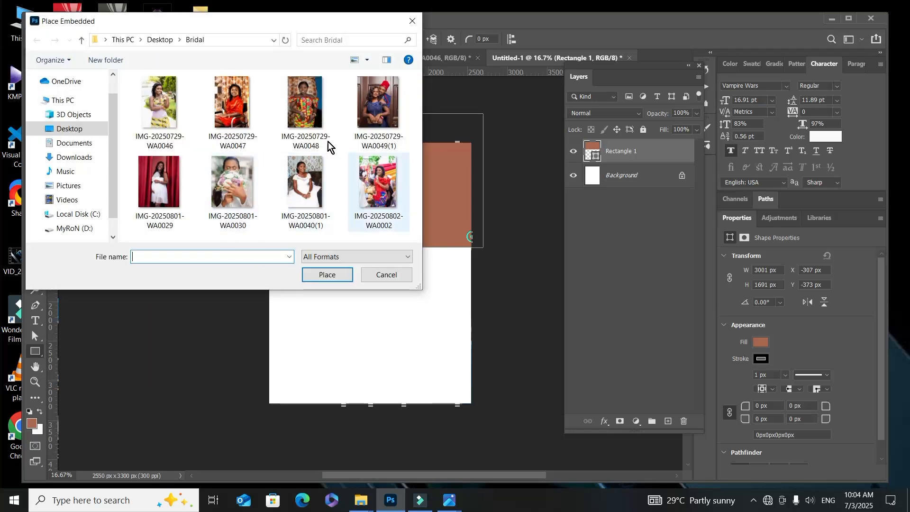
left_click(219, 108)
left_click(327, 274)
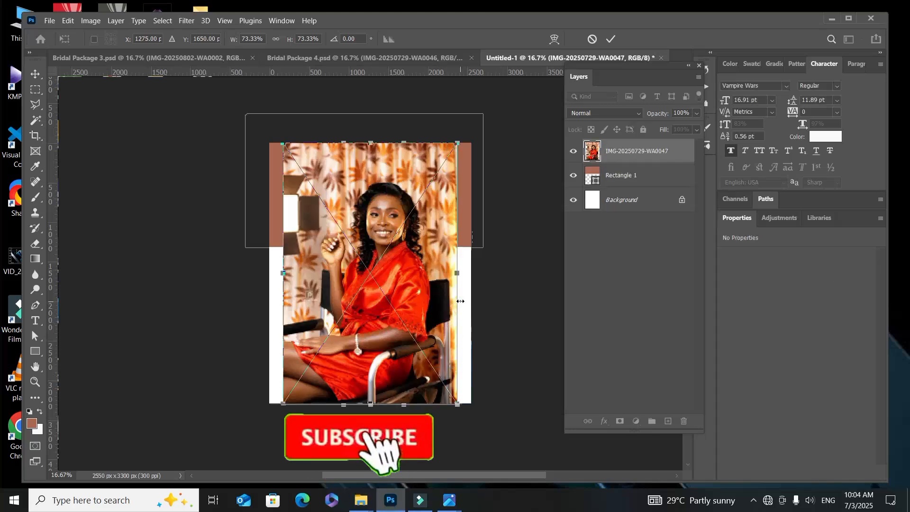
left_click_drag(457, 301, 395, 292)
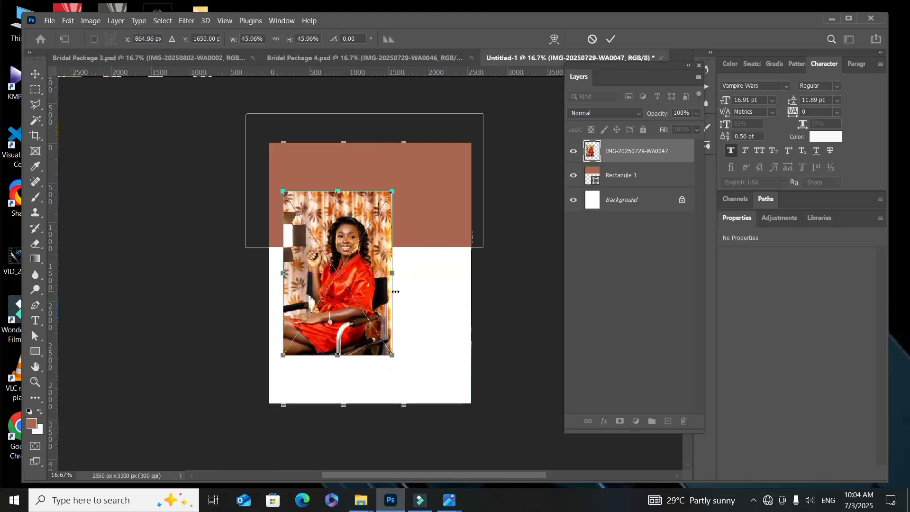
key("Return")
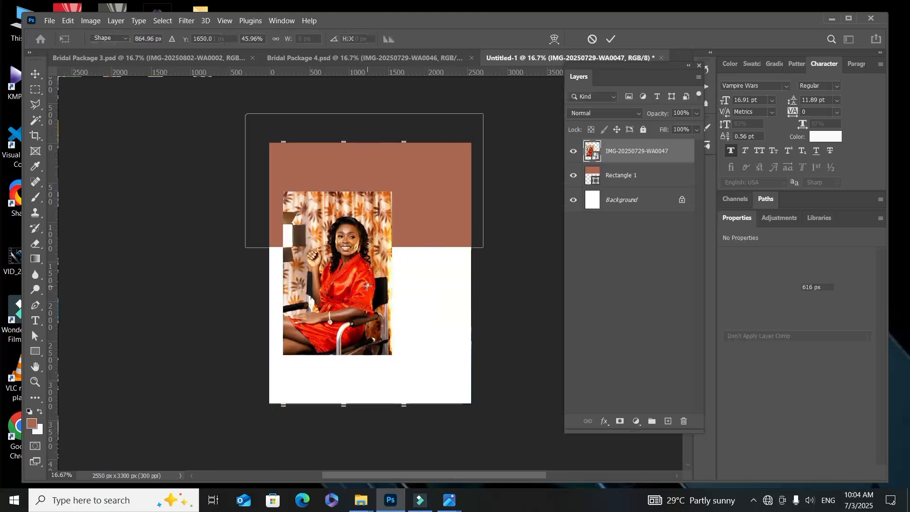
Step: Move the placed photo to about X 673 px, Y 885 px so it overlaps the rectangle's lower edge
left_click_drag(367, 286, 406, 314)
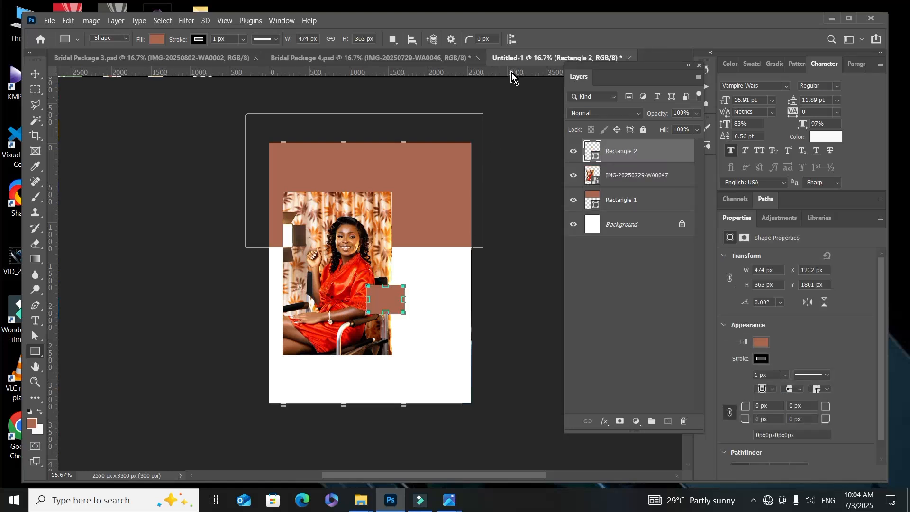
key("ctrl+z")
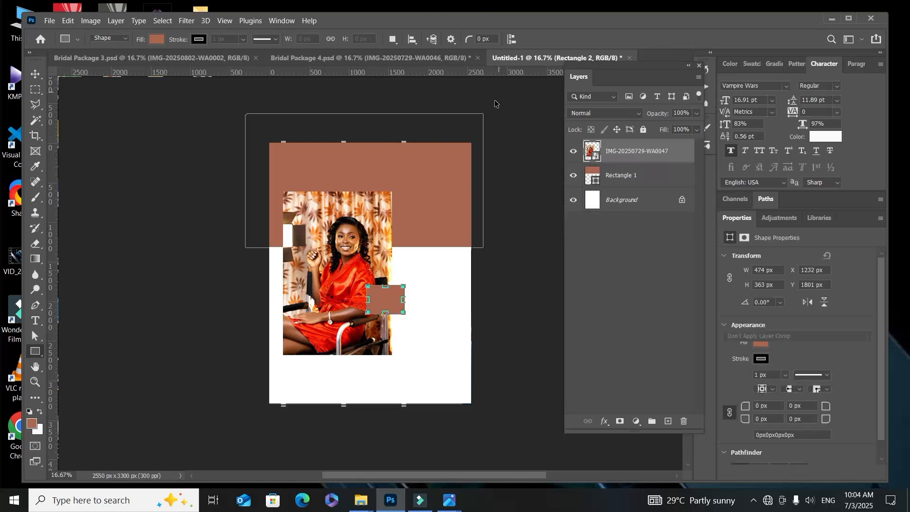
left_click(37, 75)
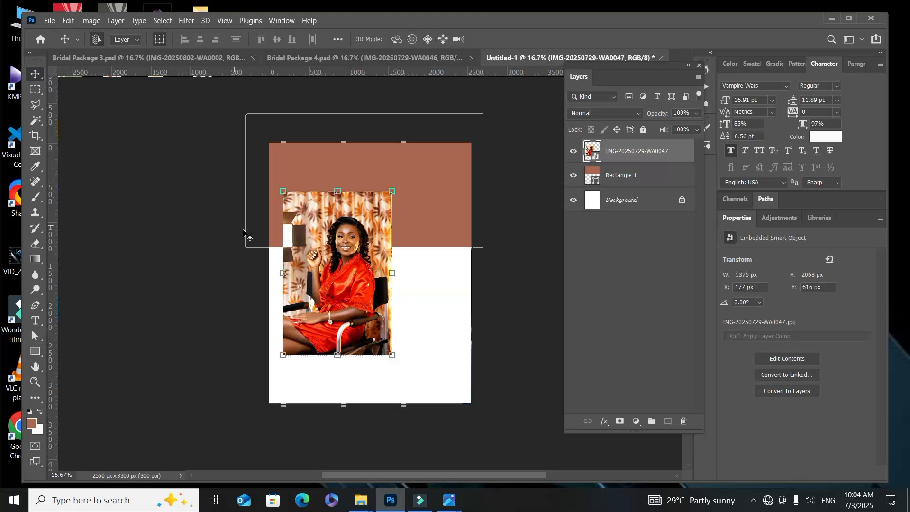
left_click_drag(324, 262, 364, 286)
Step: Add a Gradient Overlay layer style to the brown rectangle, keeping the canvas uncovered by the dialog
left_click(368, 166)
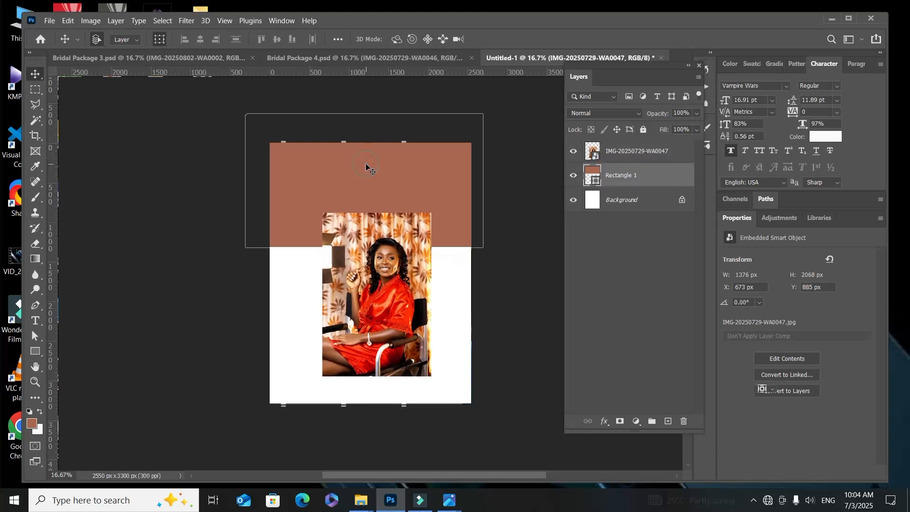
left_click(362, 168)
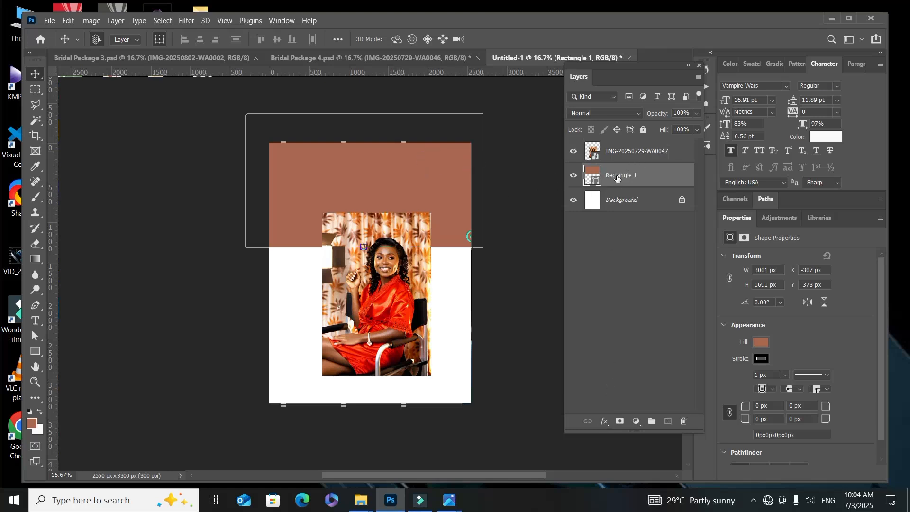
left_click(602, 421)
left_click(619, 383)
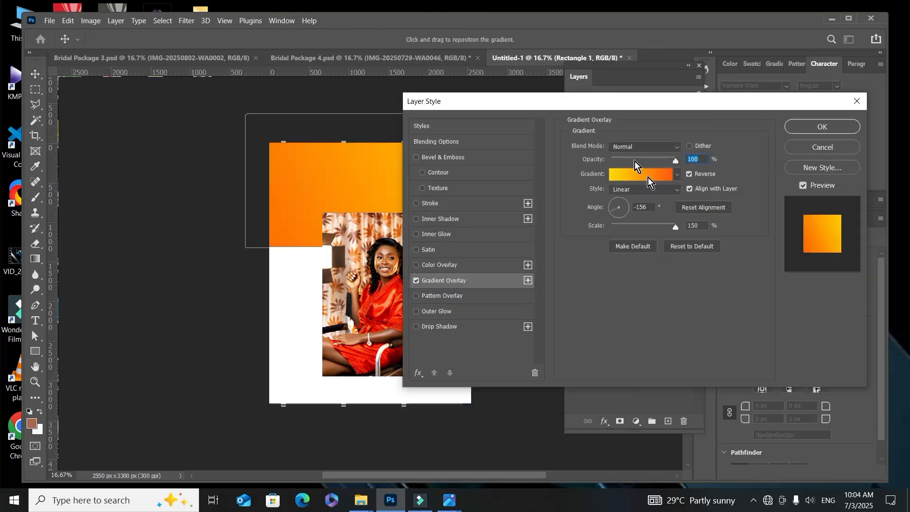
left_click_drag(604, 104, 718, 103)
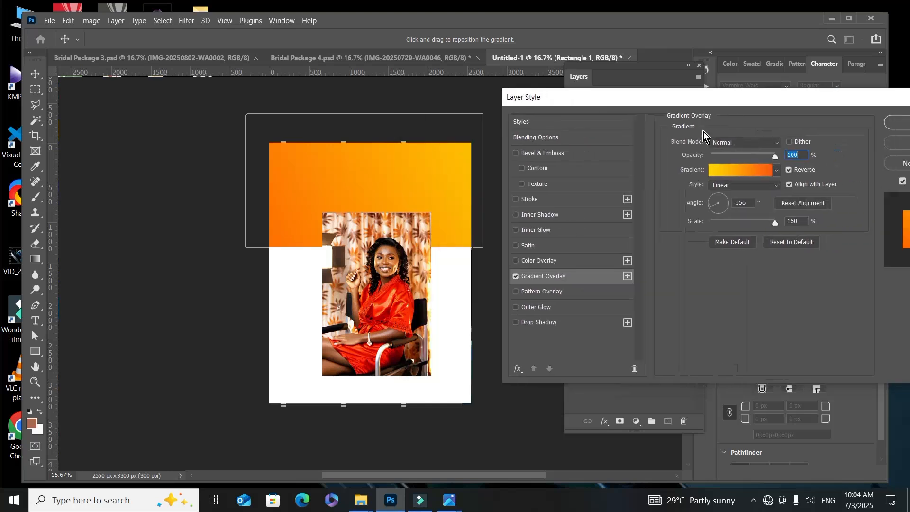
Step: Recolour the gradient's orange start stop to brown 9f5d3a, sampled from the woman's skin in the photo
left_click(748, 172)
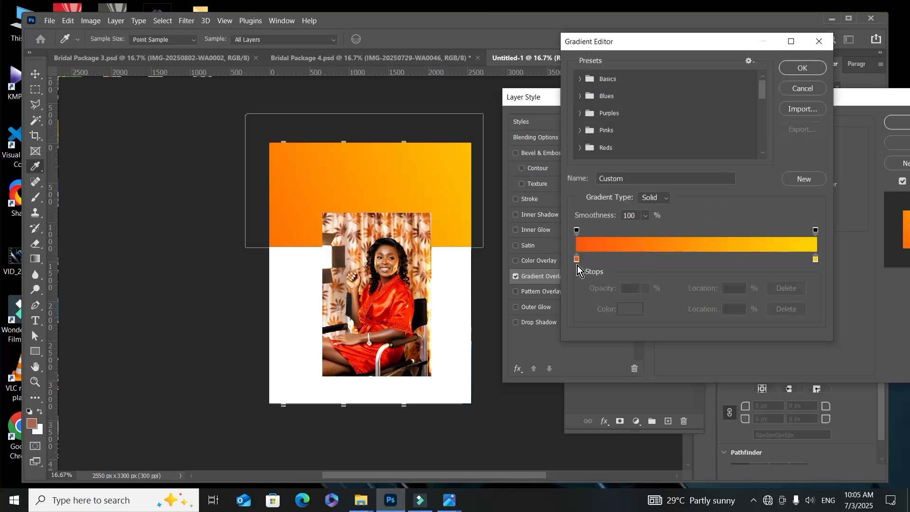
left_click(577, 259)
left_click(631, 309)
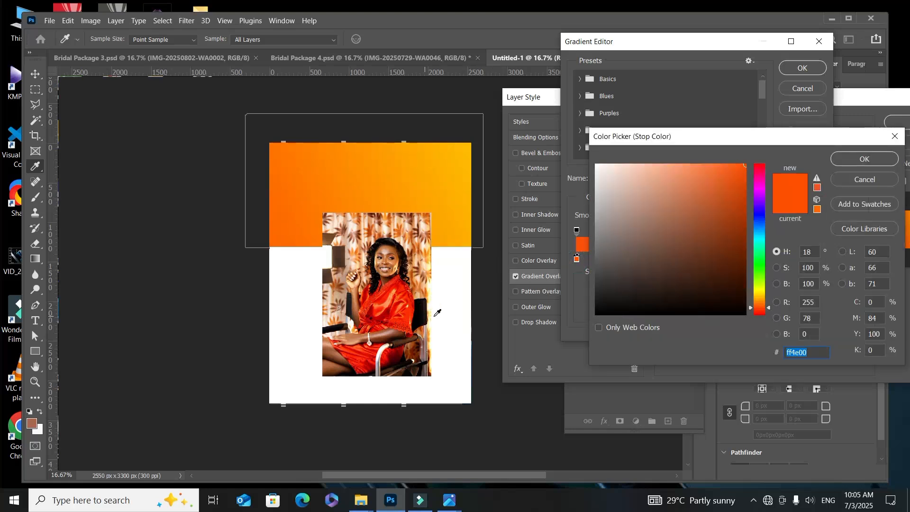
left_click(332, 349)
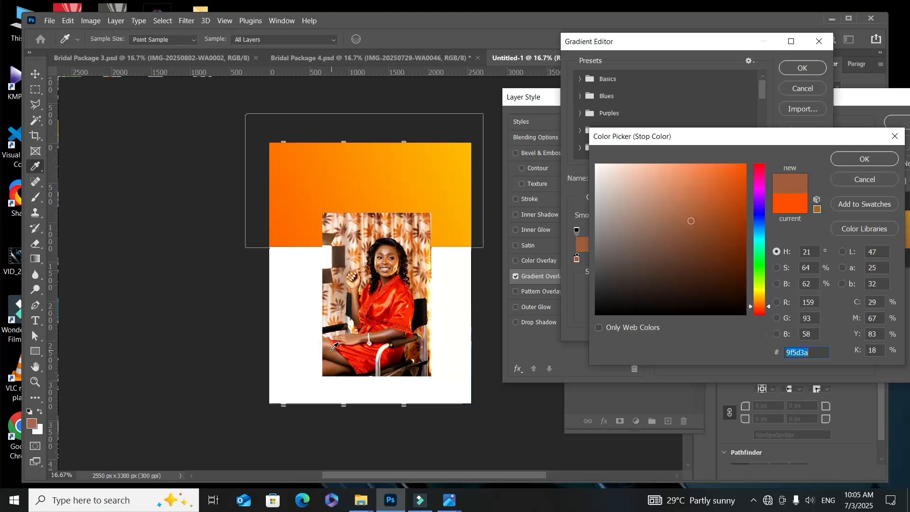
left_click(841, 158)
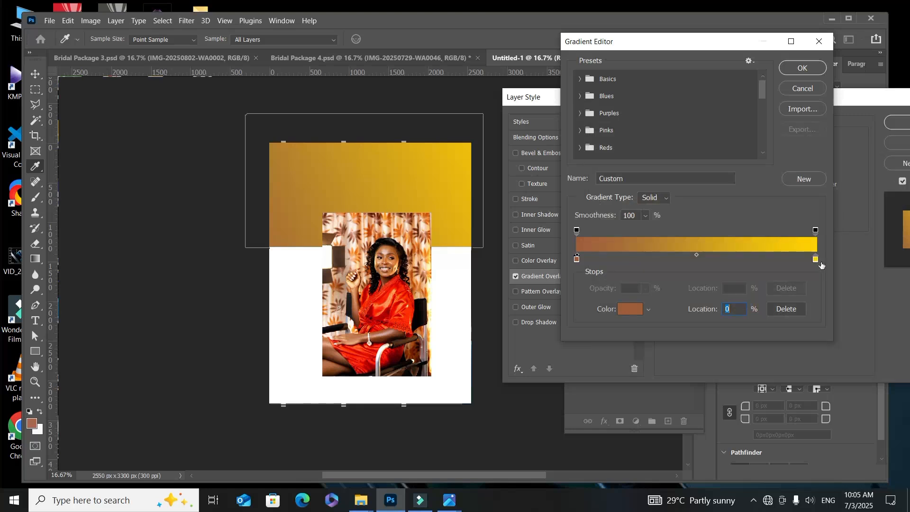
Step: Recolour the gradient's yellow end stop to dark red 950504 sampled from the photo, with its location at 99%, and accept the gradient
left_click(810, 259)
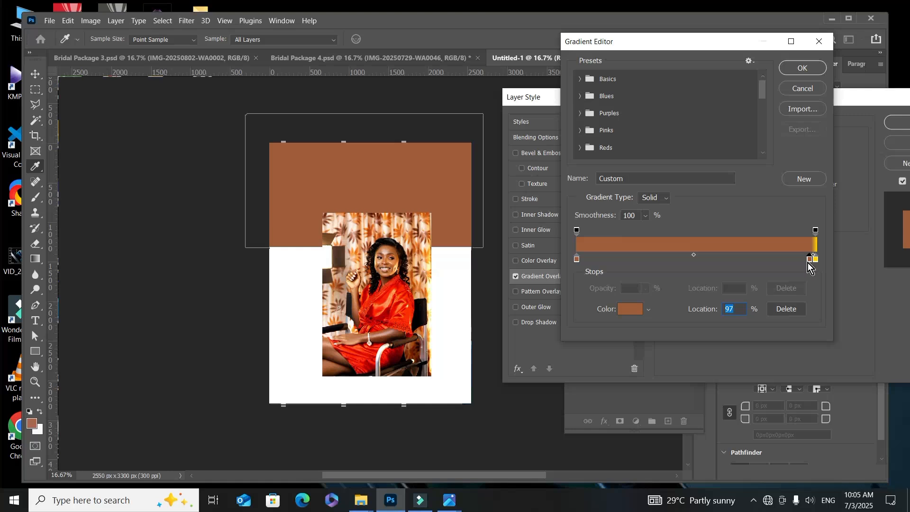
key("Delete")
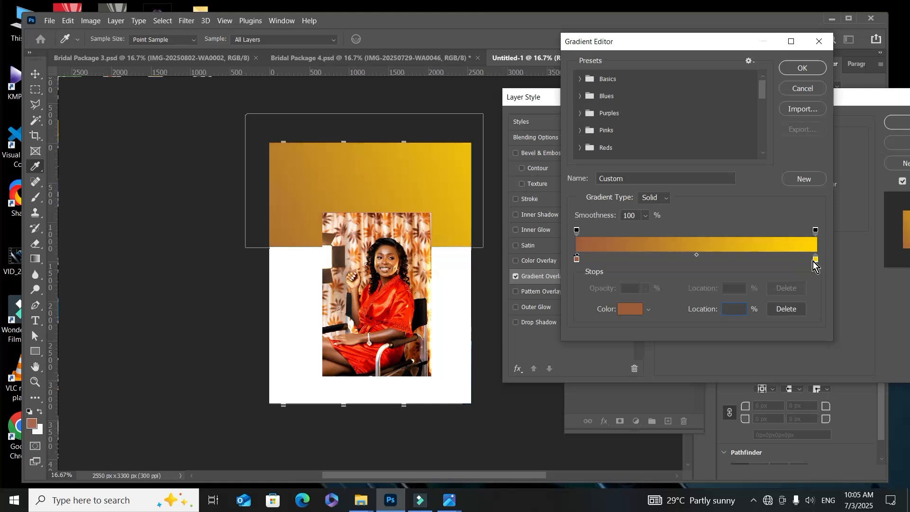
left_click_drag(815, 259, 814, 259)
left_click(631, 311)
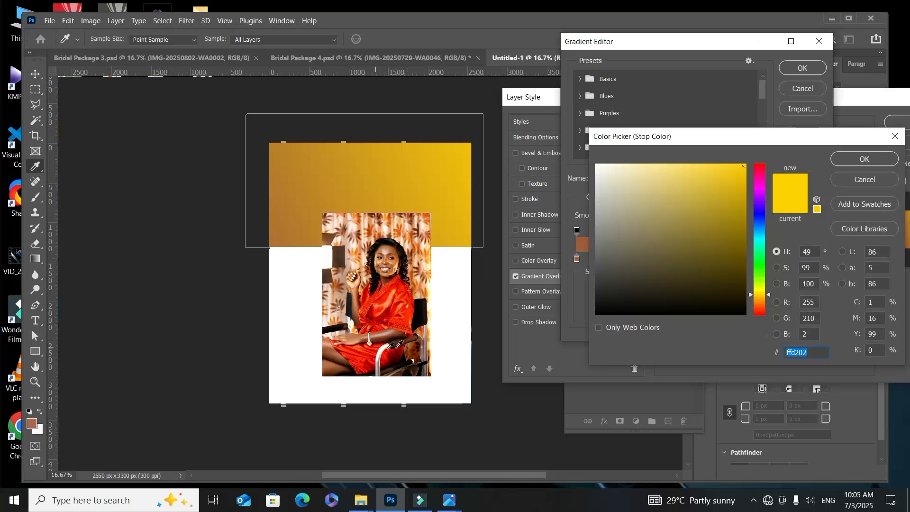
left_click(401, 348)
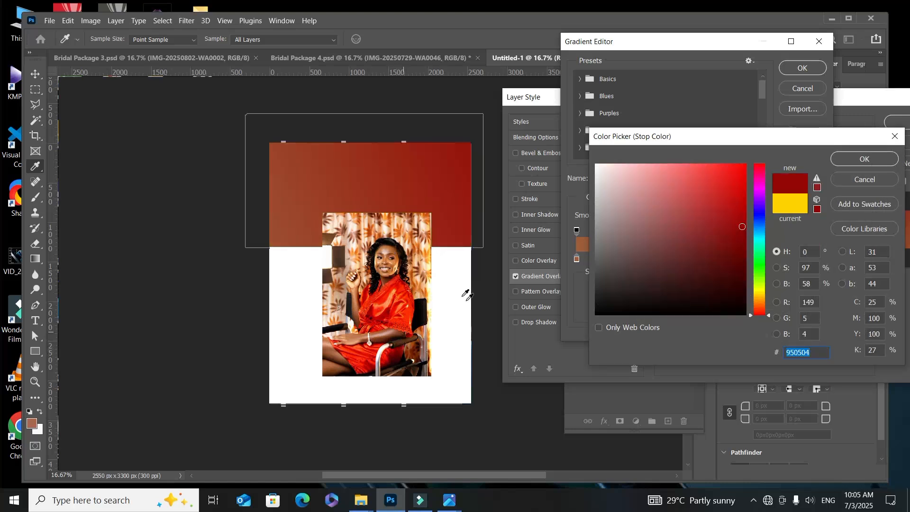
left_click(849, 156)
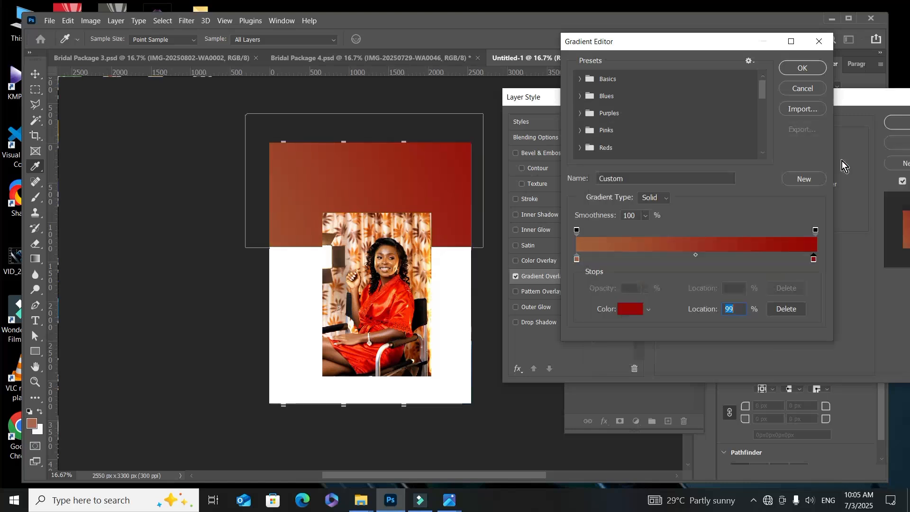
left_click(804, 69)
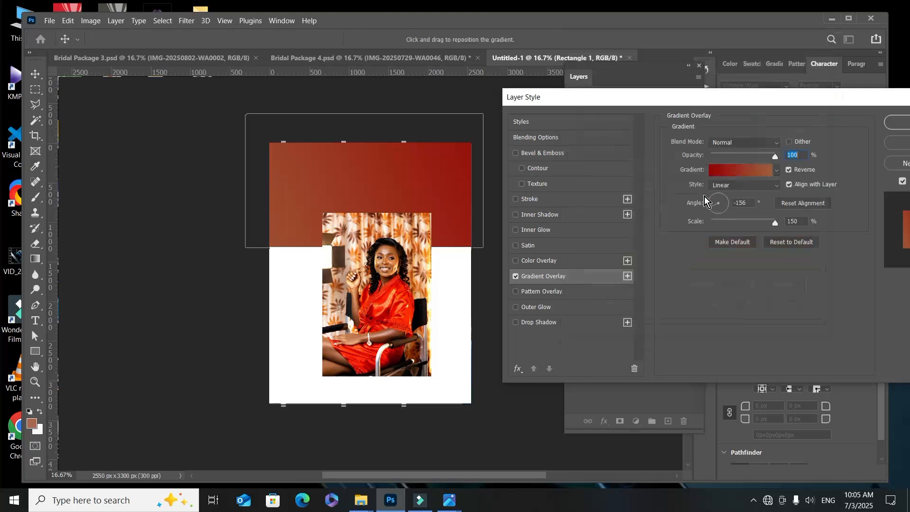
Step: Set the gradient overlay's style to Radial with a scale of 120%
left_click(735, 186)
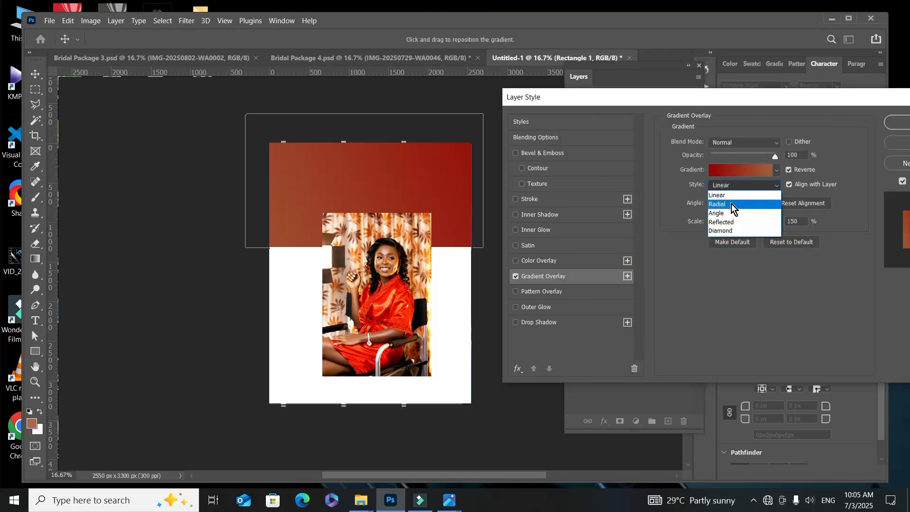
left_click(732, 204)
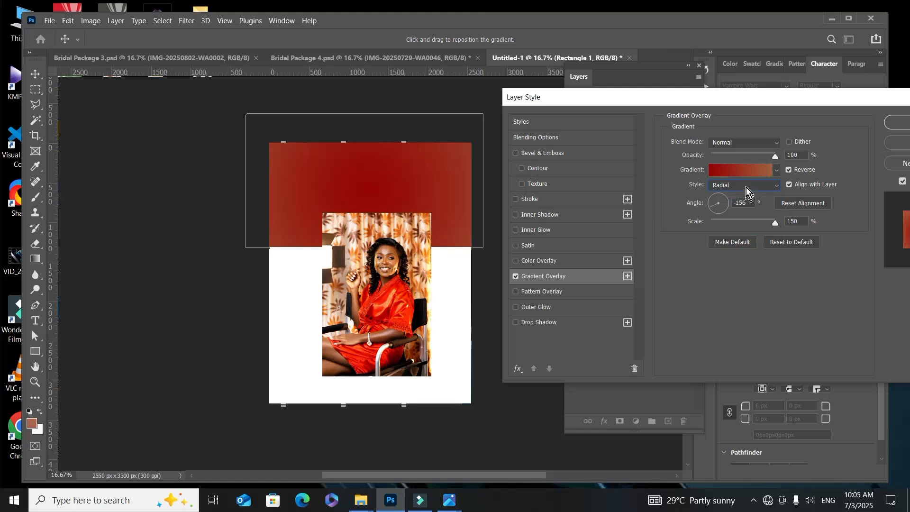
left_click(775, 222)
left_click(761, 221)
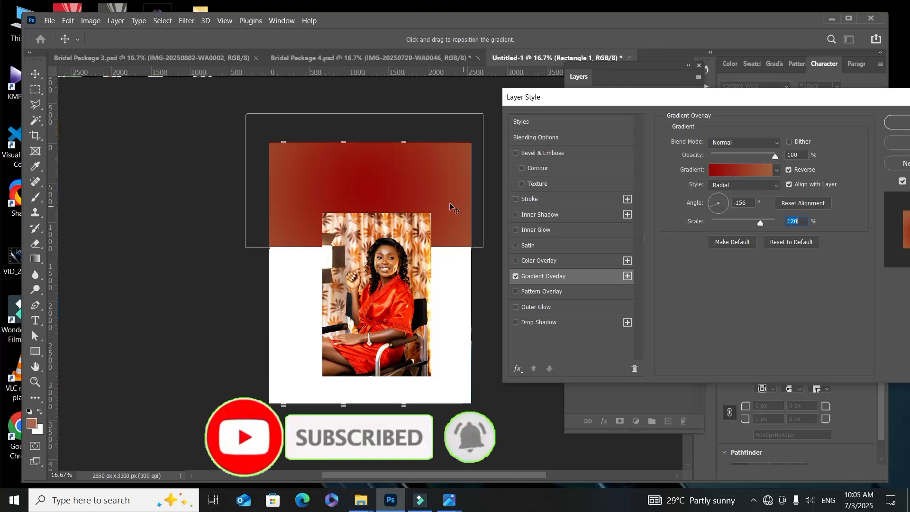
Step: Shift the radial gradient's dark red centre up to the page's top edge and accept the layer style
left_click_drag(386, 183, 403, 173)
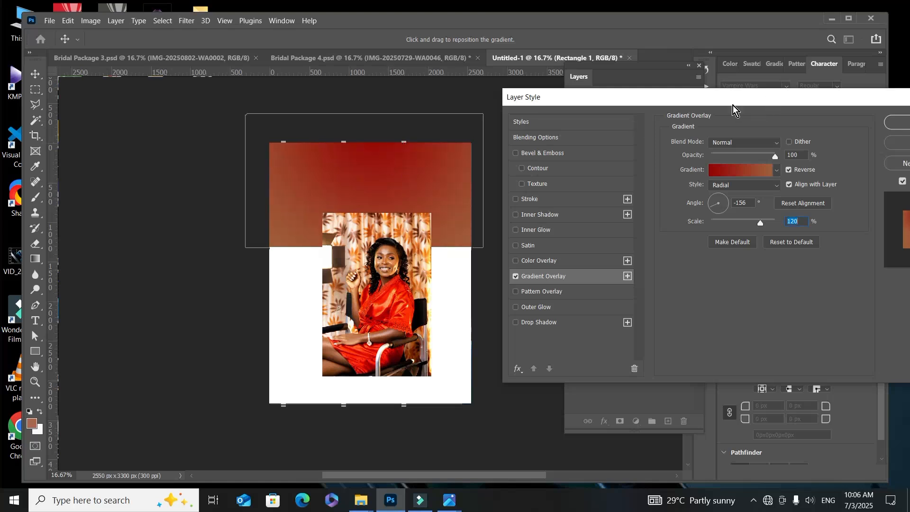
left_click_drag(733, 105, 552, 114)
left_click(764, 130)
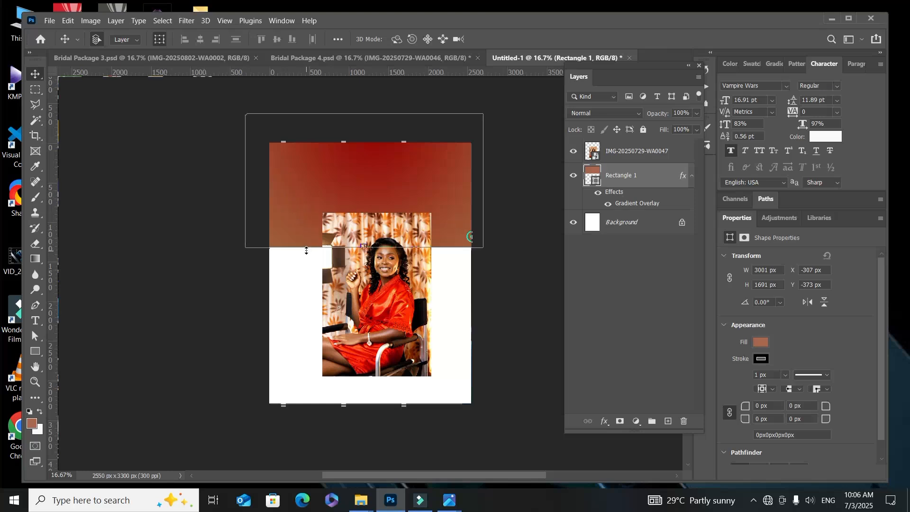
Step: Scale the gradient rectangle proportionally to about 217% so it covers the page down to its bottom edge
key("ctrl+t")
left_click_drag(298, 285, 305, 408)
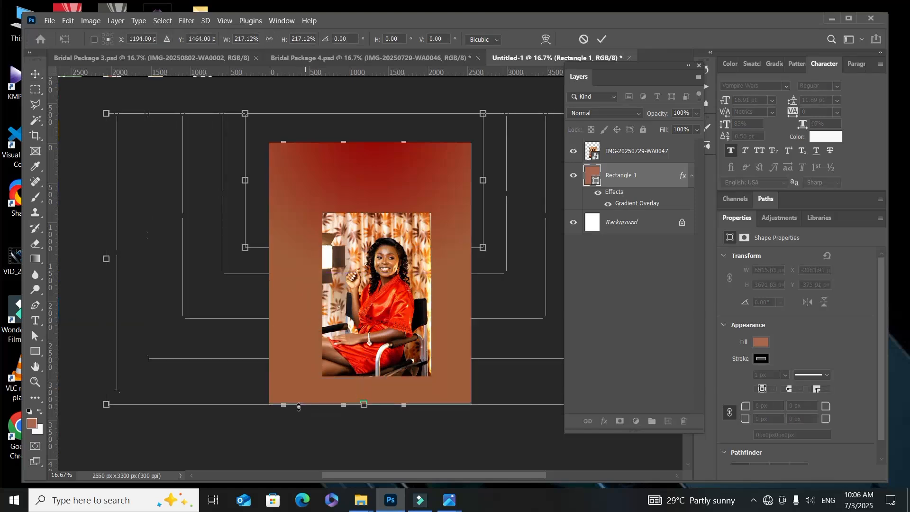
left_click(601, 40)
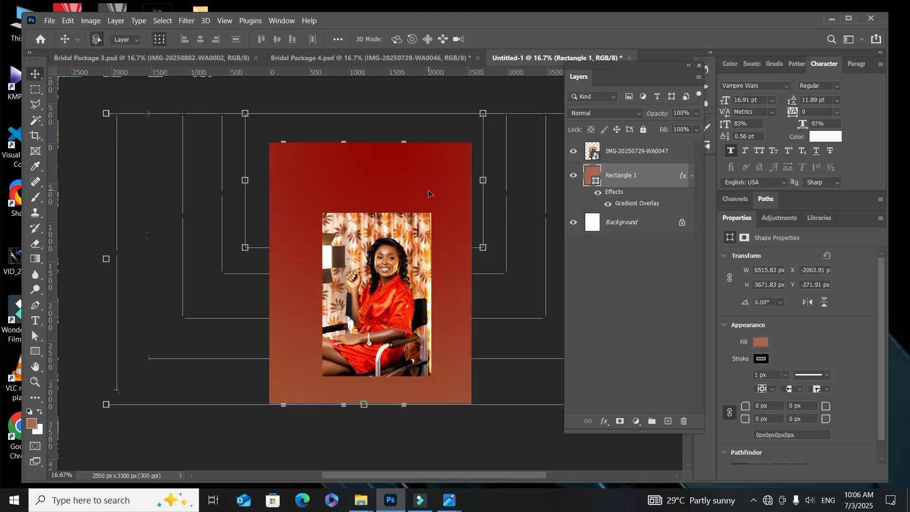
Step: Hide the photo layer, and draw a white-filled rectangle about 1714 x 2799 px inside the page
left_click(367, 250)
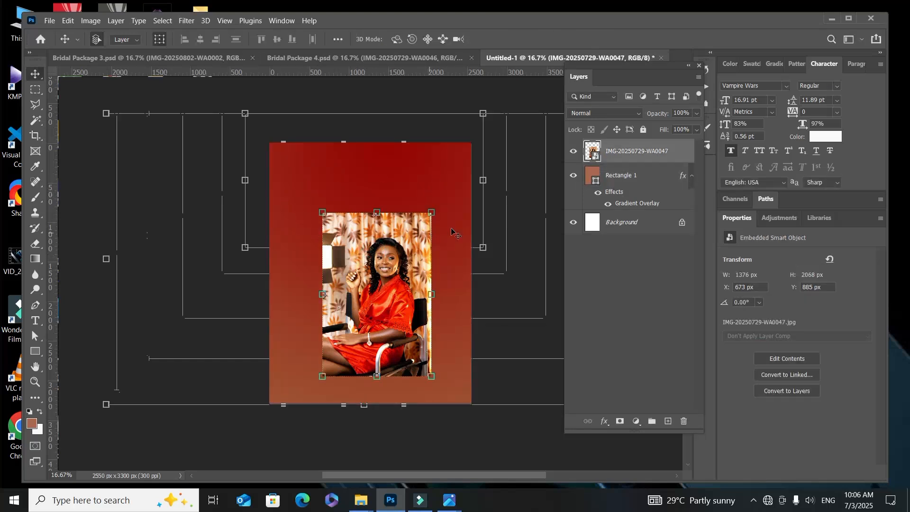
left_click(574, 151)
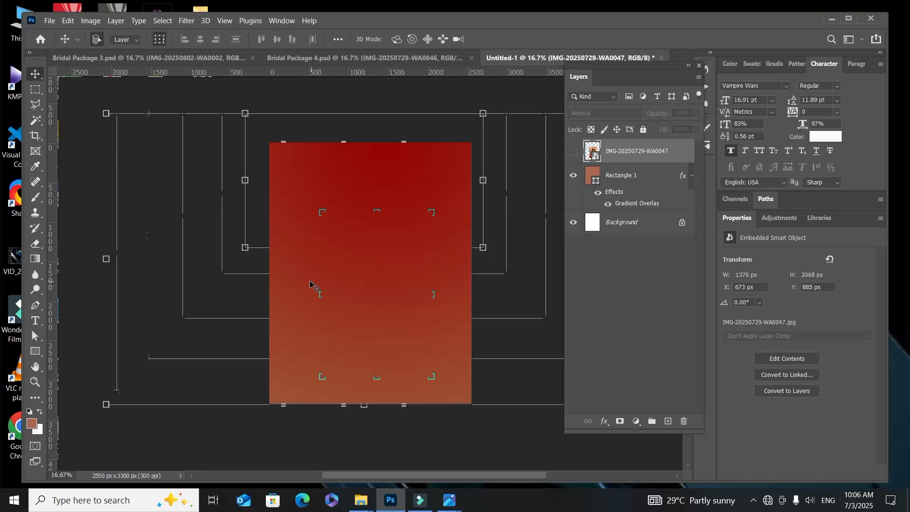
left_click(34, 355)
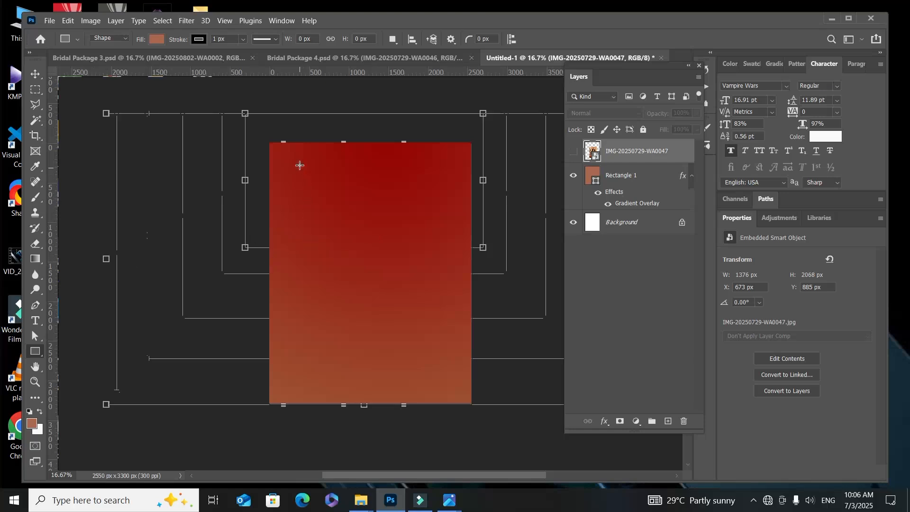
left_click_drag(300, 165, 433, 384)
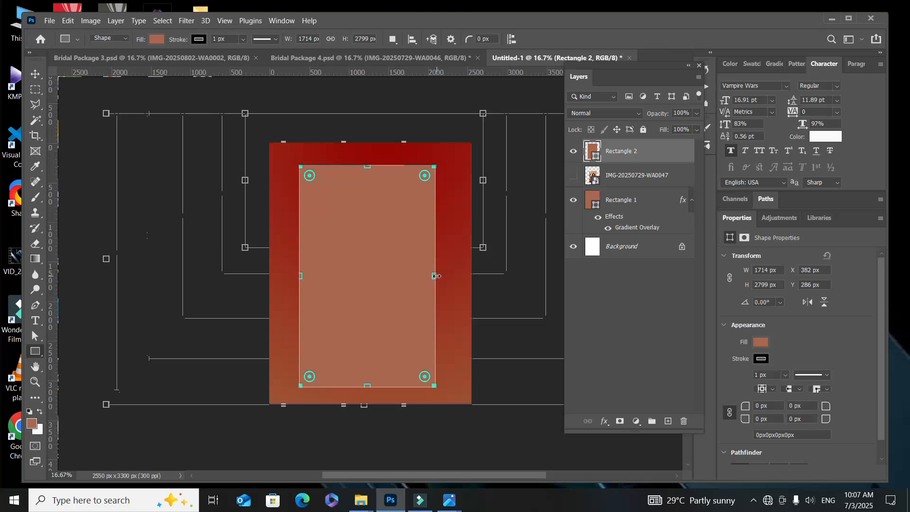
left_click(760, 343)
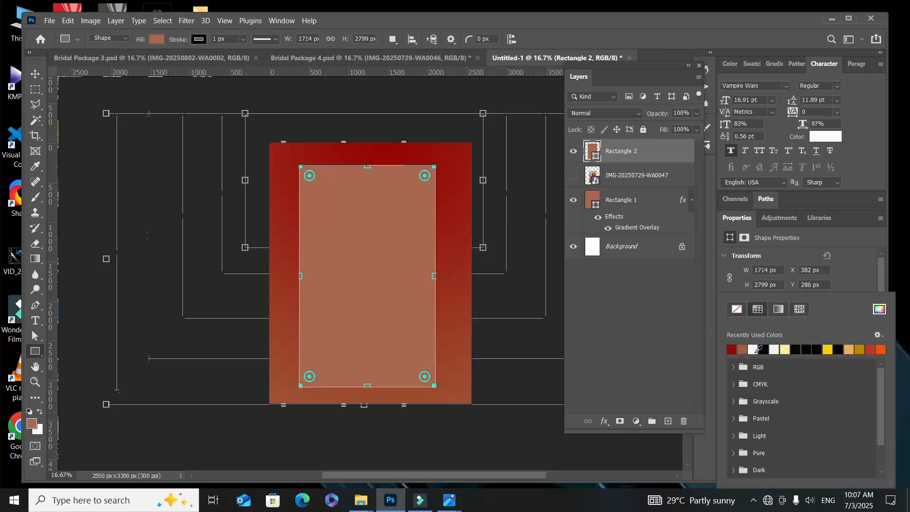
left_click(756, 350)
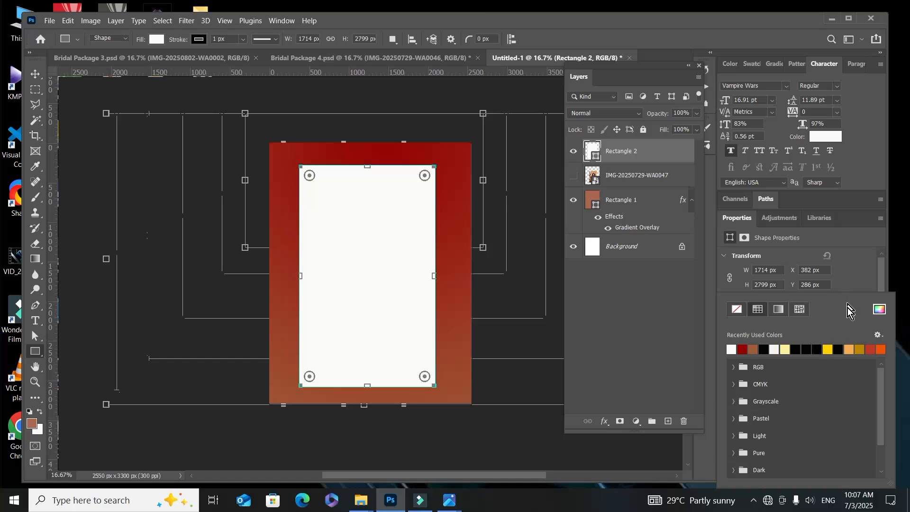
Step: Widen the white rectangle on both sides to about 2068 px, keeping its height
left_click(35, 74)
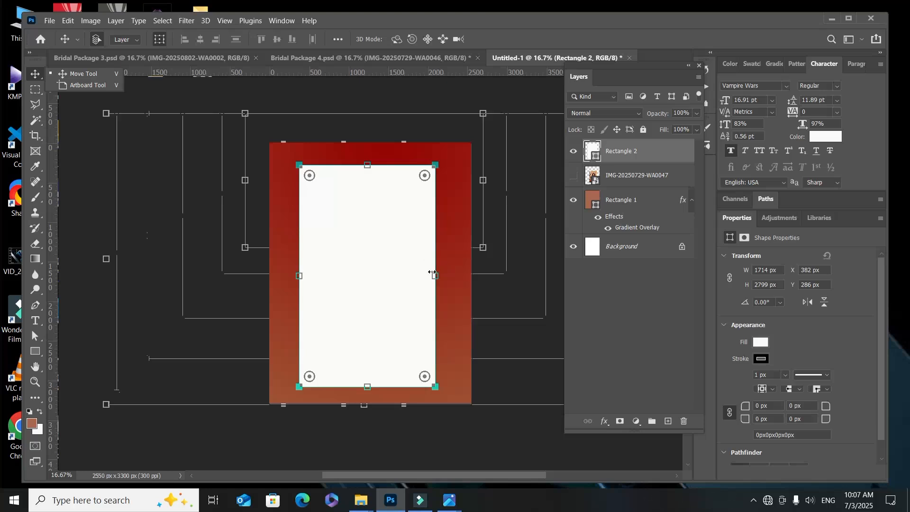
left_click_drag(432, 272, 451, 271)
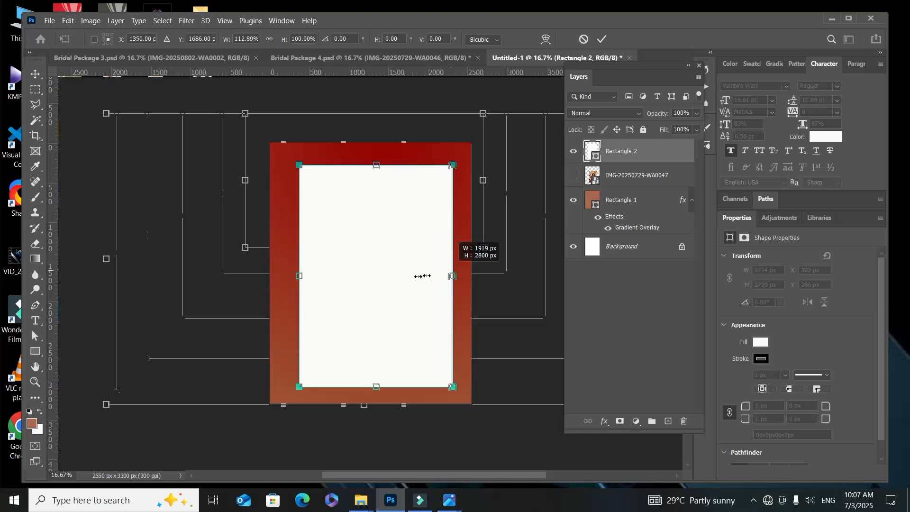
left_click_drag(300, 276, 287, 280)
left_click(603, 39)
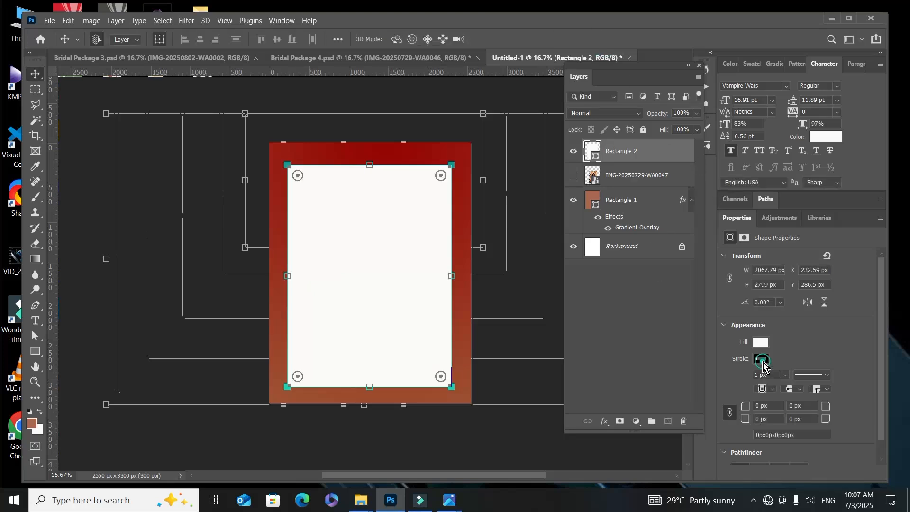
Step: Remove the stroke from the white rectangle
left_click(761, 358)
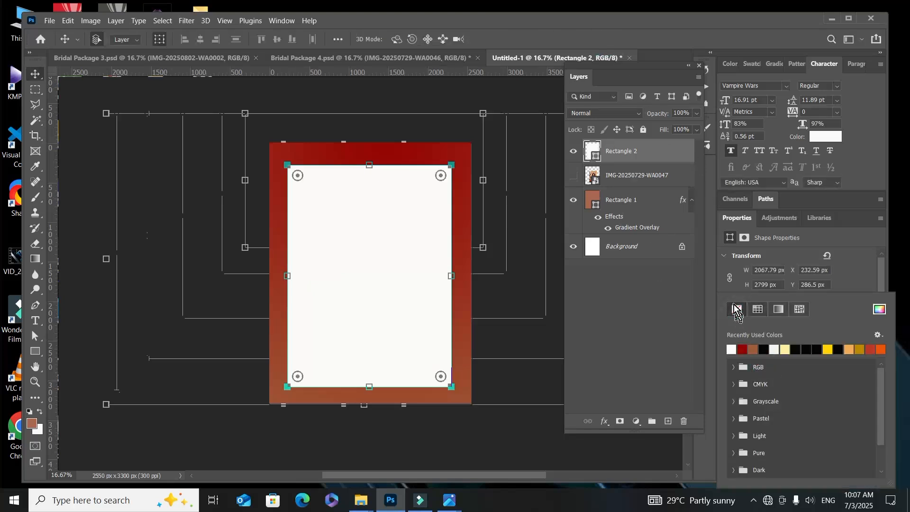
left_click(733, 308)
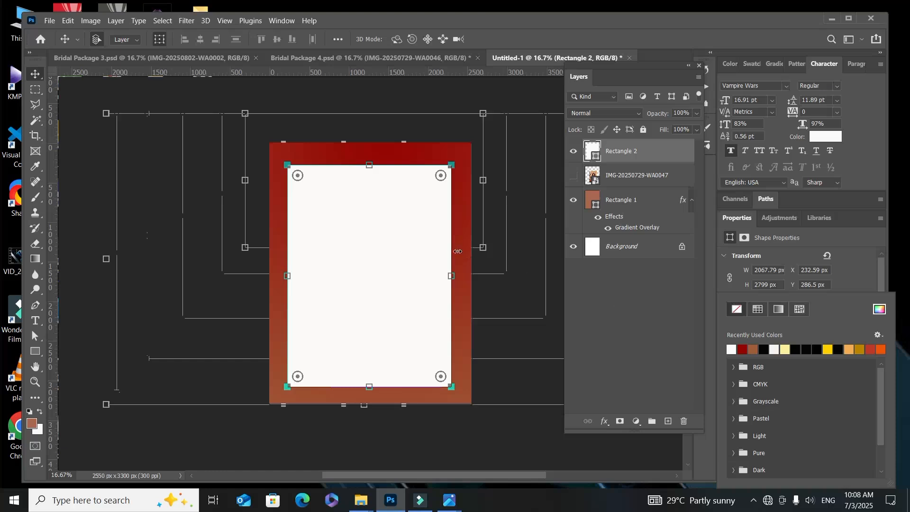
left_click(36, 73)
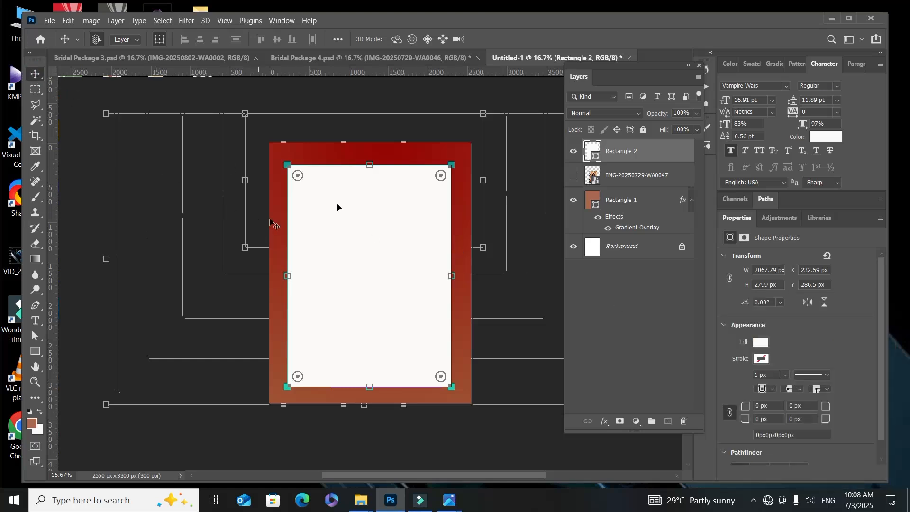
Step: Round the white rectangle's two upper corners separately into an arch, about 892 px on the left and 881 px on the right
left_click(438, 176)
left_click_drag(441, 176, 378, 227)
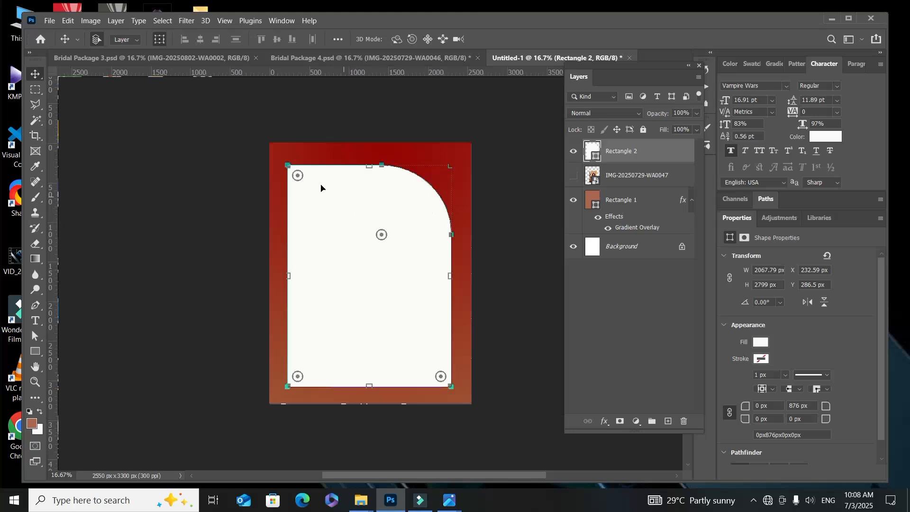
left_click(295, 177)
left_click_drag(297, 178, 362, 240)
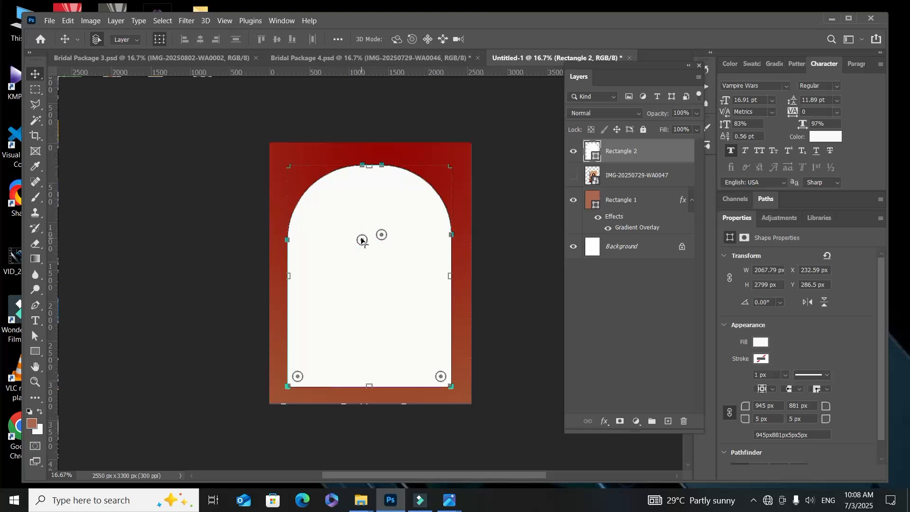
left_click(361, 238)
left_click(362, 238)
left_click(361, 237)
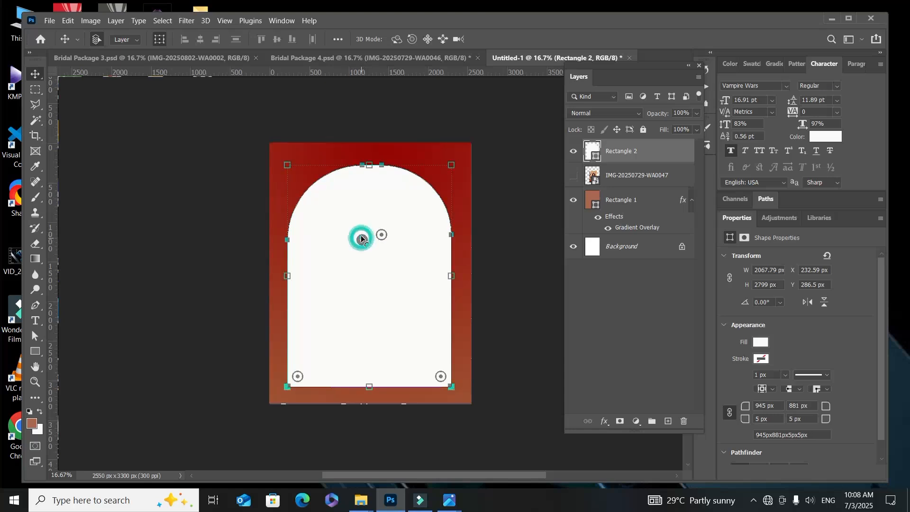
left_click_drag(361, 239, 357, 224)
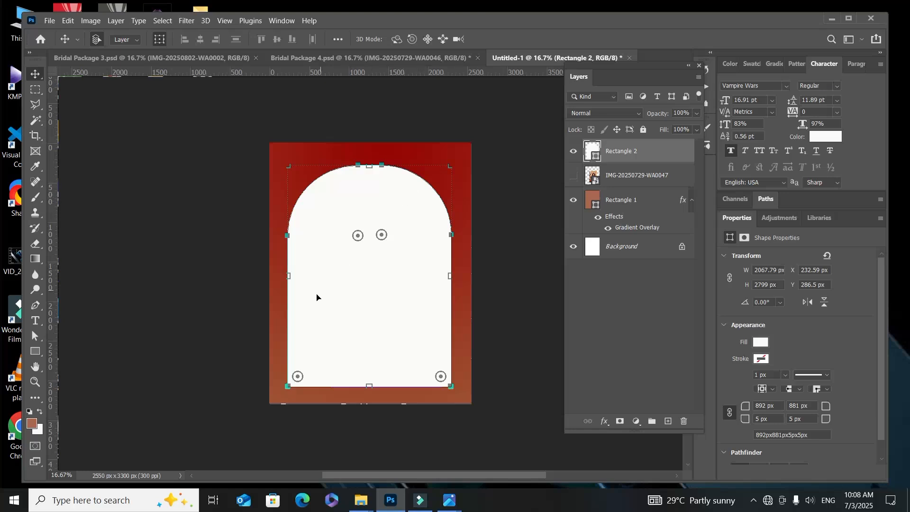
Step: Move the white arch down to the page's bottom edge and lower its top to a height of about 2451 px
left_click_drag(339, 296, 343, 309)
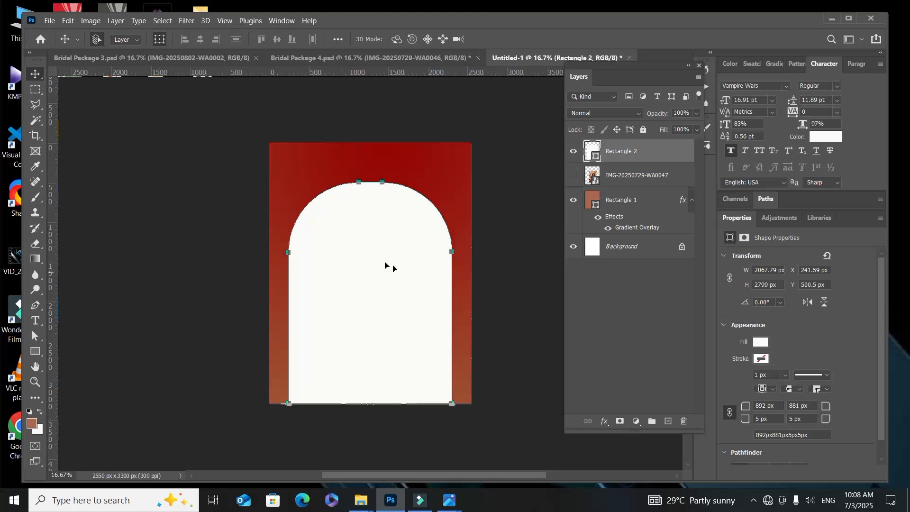
left_click(307, 160)
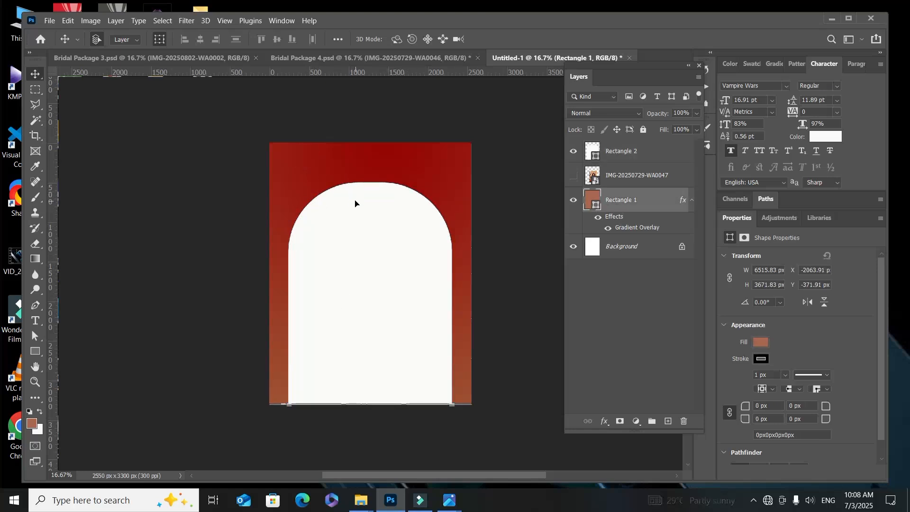
left_click(360, 207)
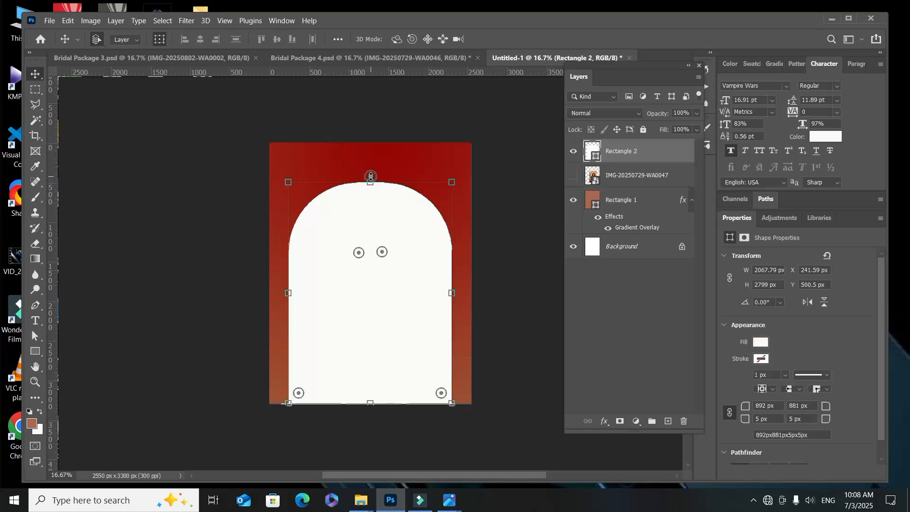
left_click_drag(371, 176, 368, 204)
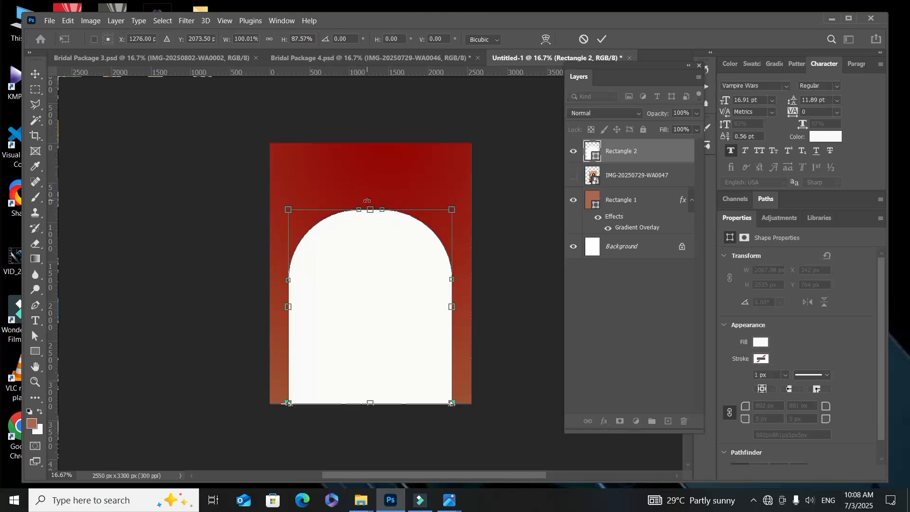
left_click(601, 39)
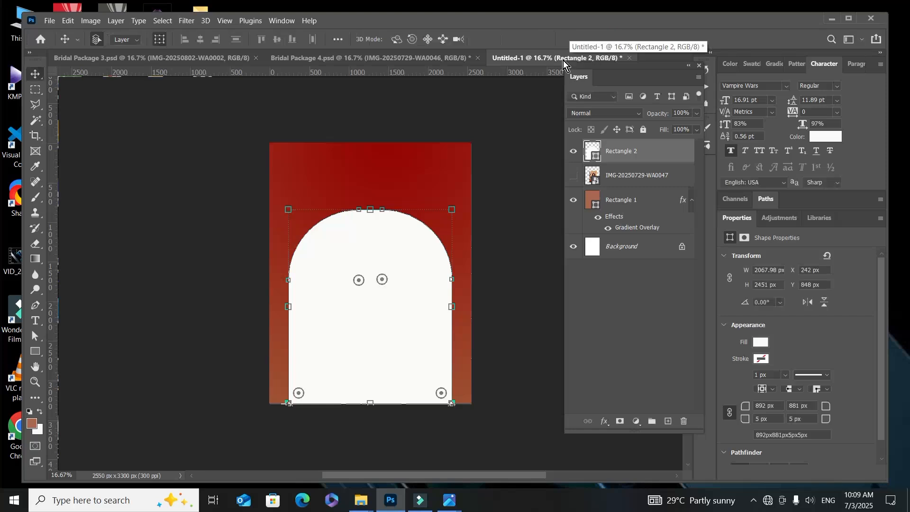
Step: Draw a white, stroke-free rectangle about 1886 x 1510 px across the page's top edge and centre it horizontally above the arch
left_click(364, 174)
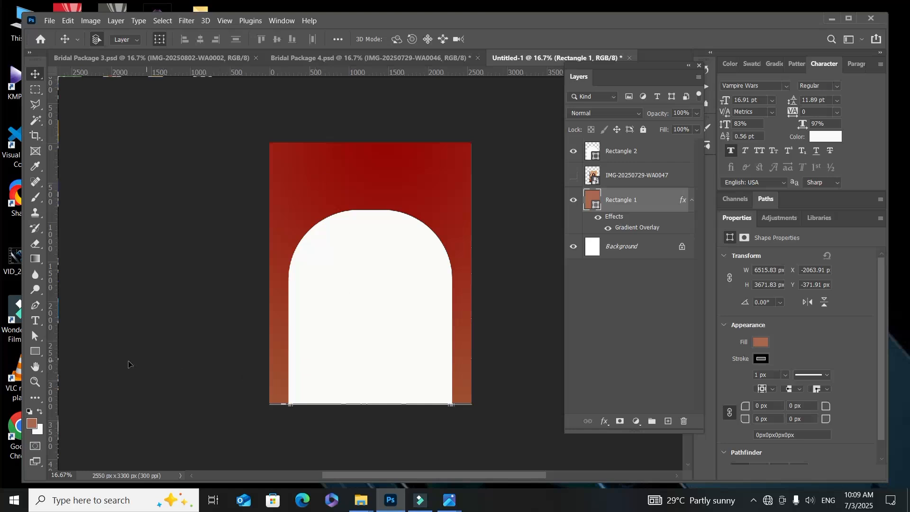
left_click(35, 352)
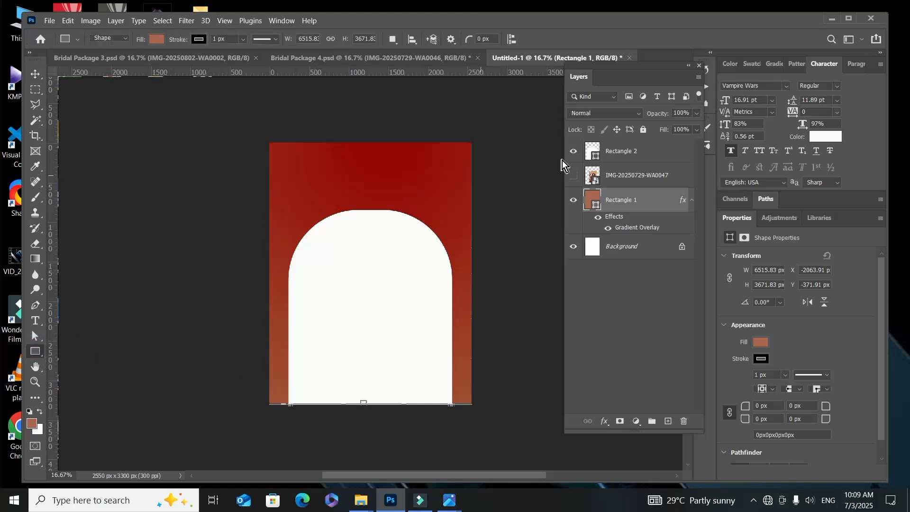
left_click(612, 151)
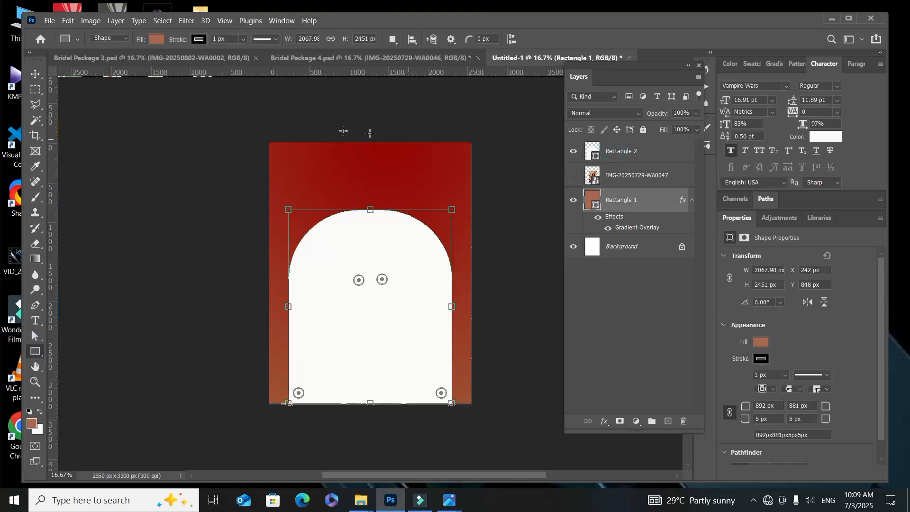
left_click_drag(324, 118, 471, 236)
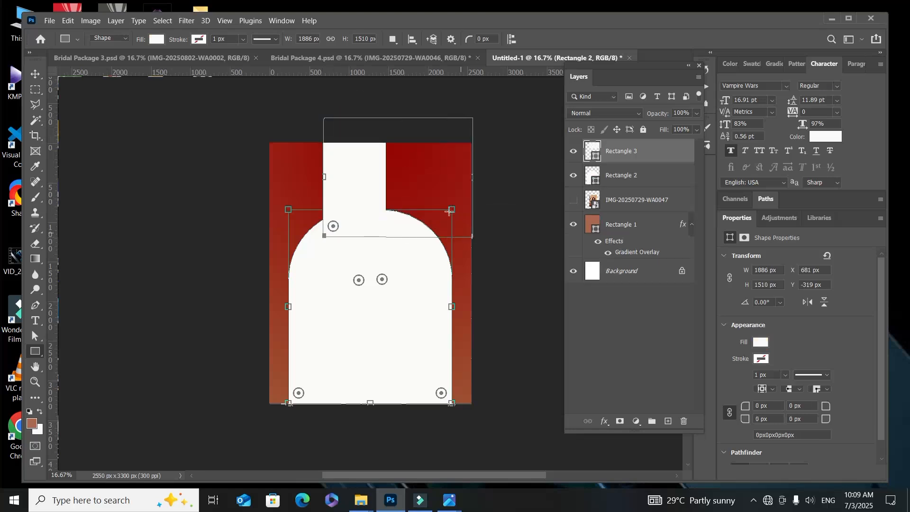
left_click(35, 73)
left_click_drag(382, 159, 361, 157)
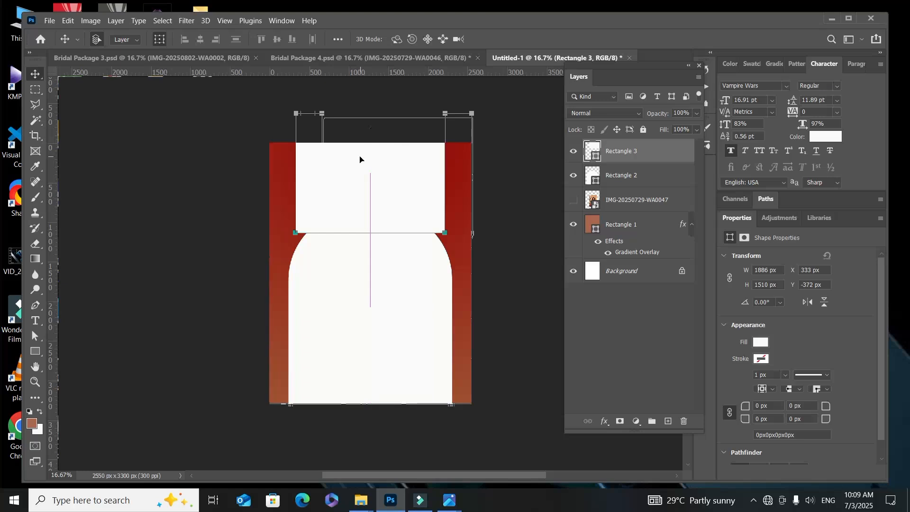
Step: Lower the new white rectangle to about Y -258 px and round its lower corners to about 851 px left and 845 px right
mouse_move(411, 195)
left_mouse_down()
mouse_move(408, 187)
mouse_move(428, 219)
mouse_move(409, 194)
left_mouse_up()
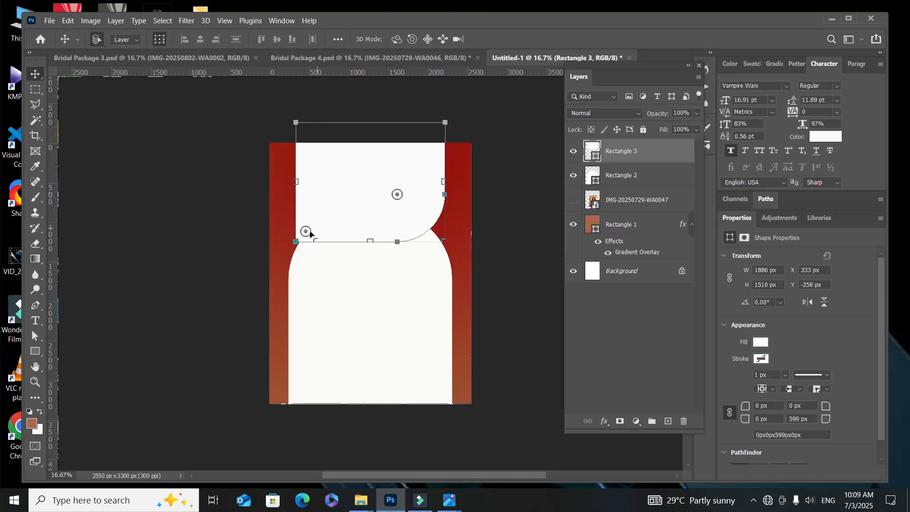
left_click_drag(308, 233, 307, 233)
left_click_drag(307, 233, 362, 173)
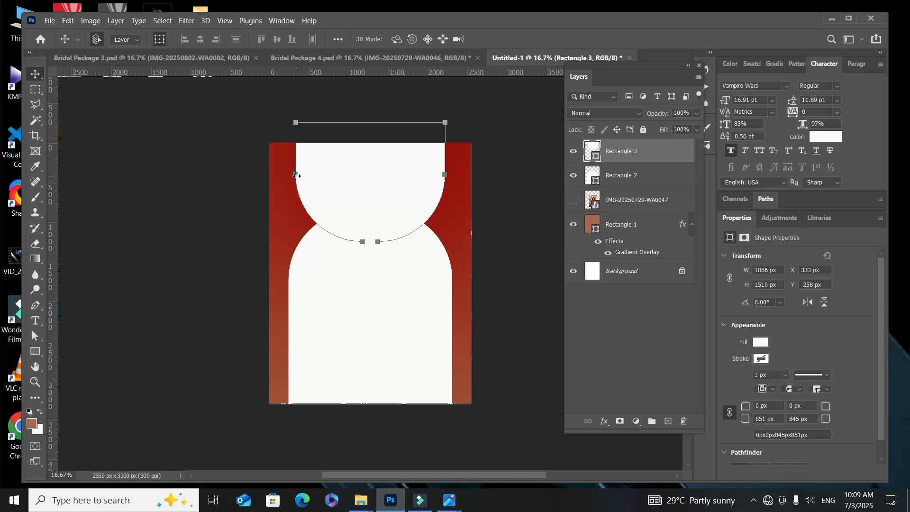
Step: Narrow the upper white shape symmetrically to about 1419 px wide and fill it with the recently used brown
left_click_drag(296, 175, 320, 170)
left_click_drag(448, 184, 394, 184)
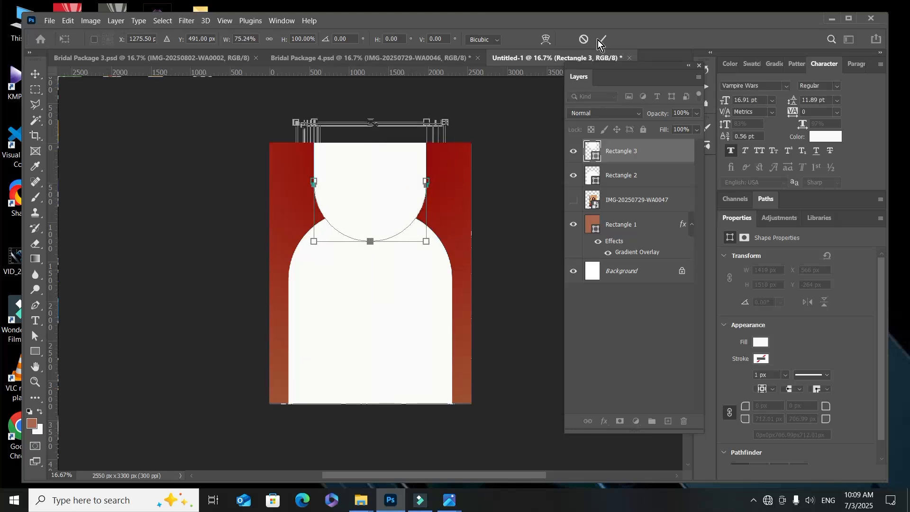
key("Return")
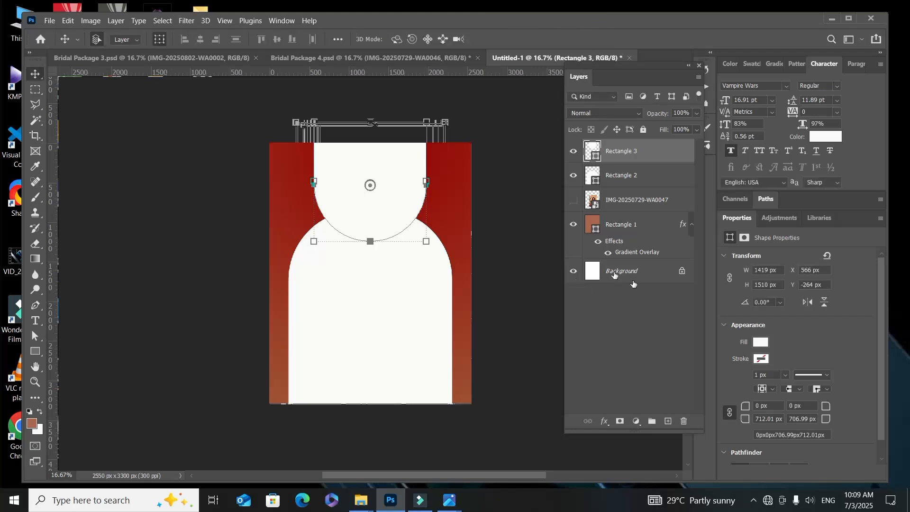
left_click(761, 342)
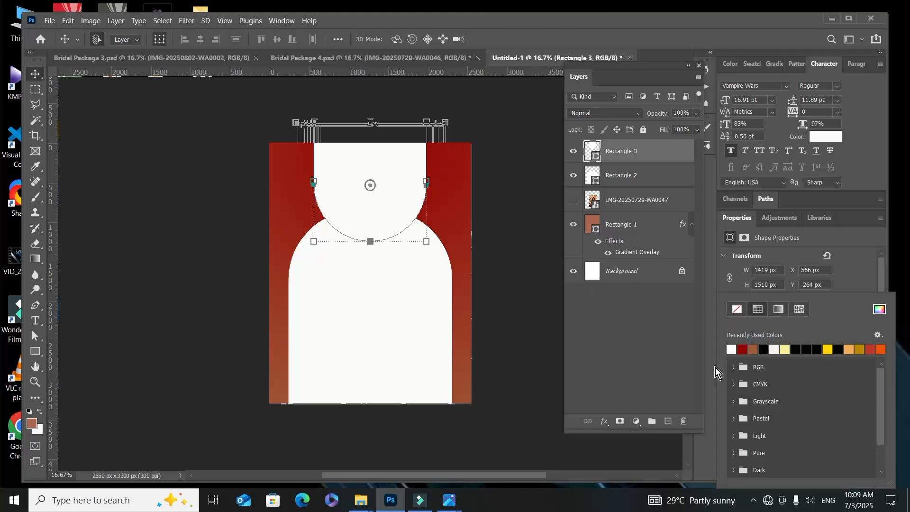
left_click(753, 350)
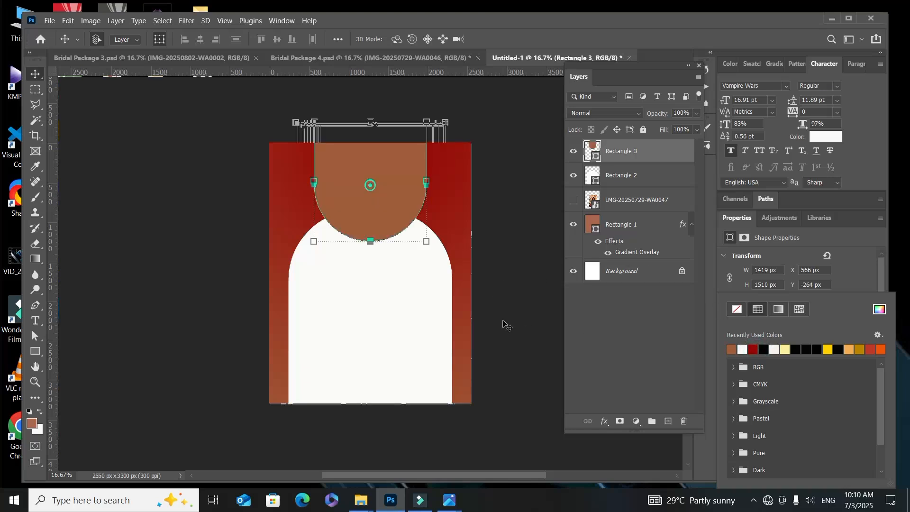
left_click(382, 335)
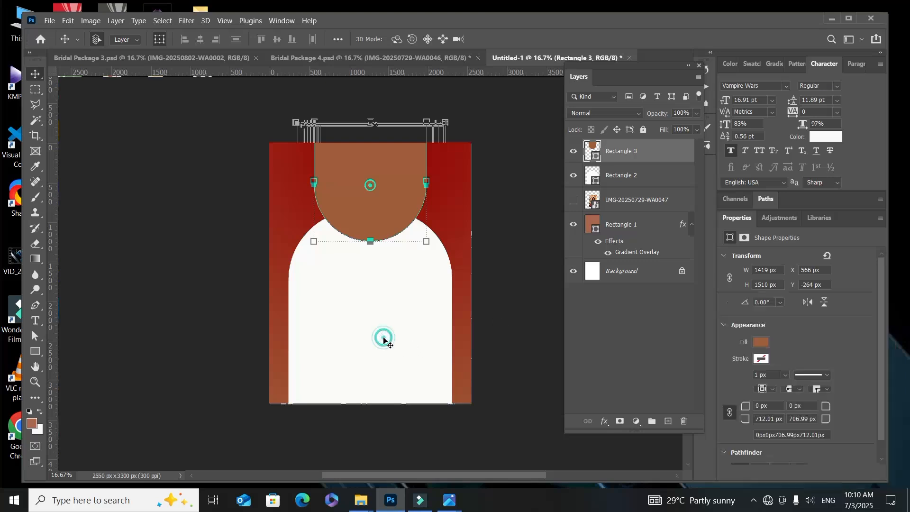
left_click(346, 178)
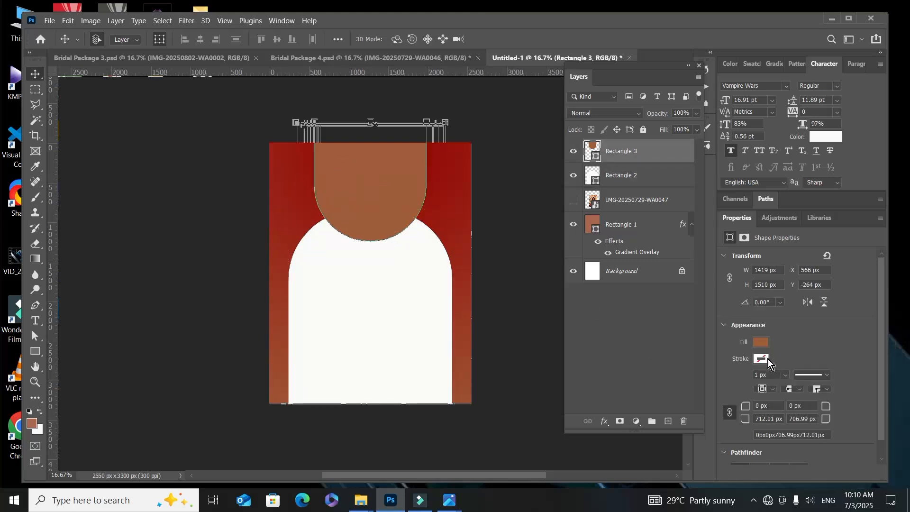
Step: Draw a brown, stroke-free rectangle about 1320 x 1689 px over the white arch and move it to about X 566, Y 848 px
left_click(35, 351)
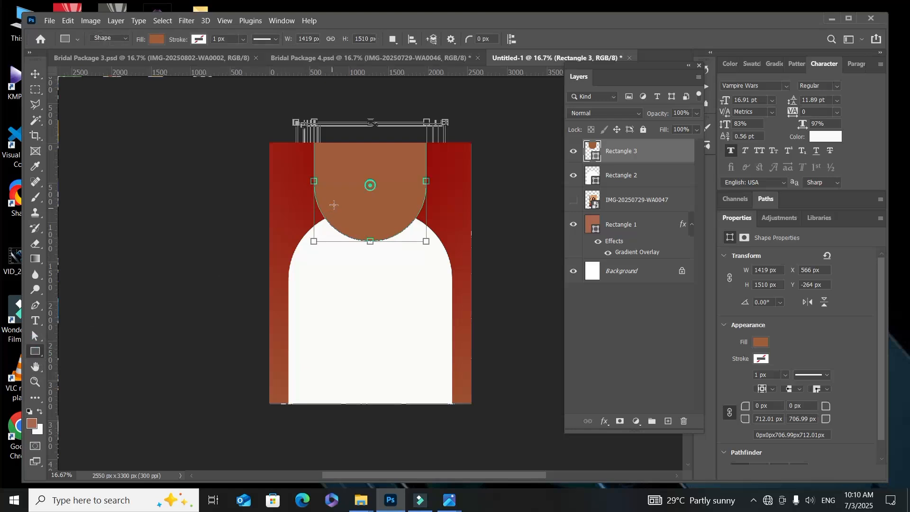
left_click_drag(335, 206, 437, 338)
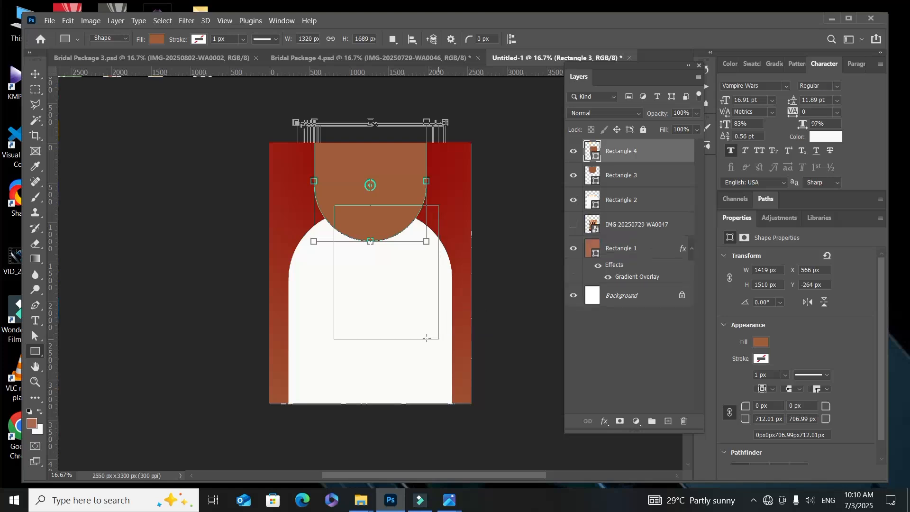
left_click(36, 76)
left_click_drag(404, 298, 384, 299)
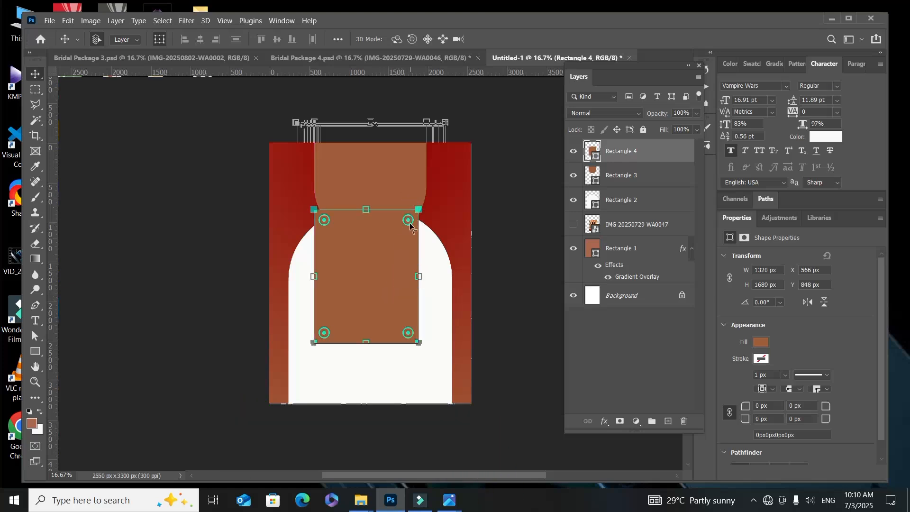
Step: Round the new rectangle's upper corners to about 570 and 534 px, its lower corners to 60 px, and centre it horizontally
left_click_drag(410, 223, 390, 250)
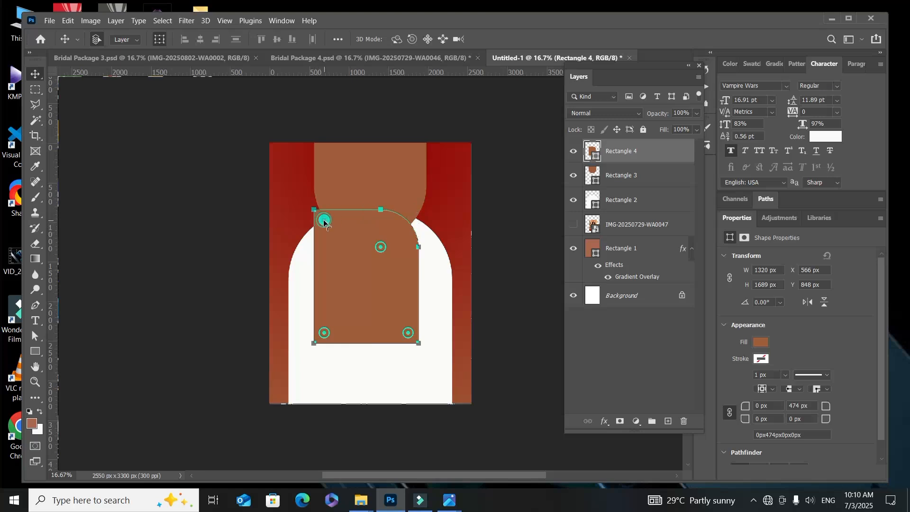
left_click_drag(324, 220, 349, 245)
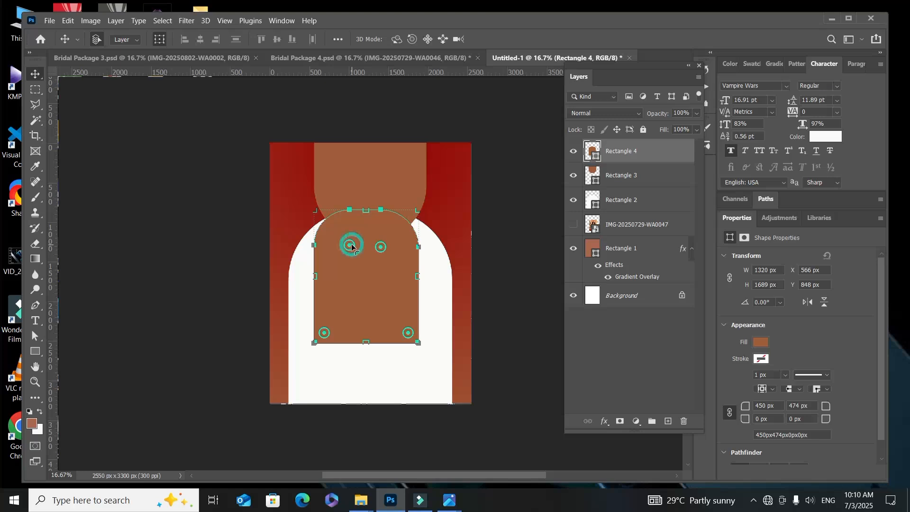
left_click_drag(351, 246, 364, 270)
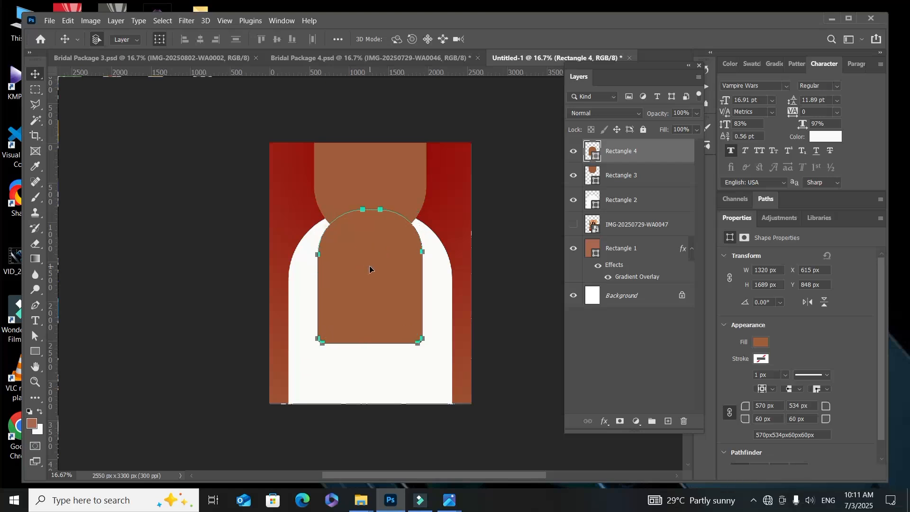
Step: Give the brown arched frame a yellow stroke about 26.5 px wide
left_click(760, 361)
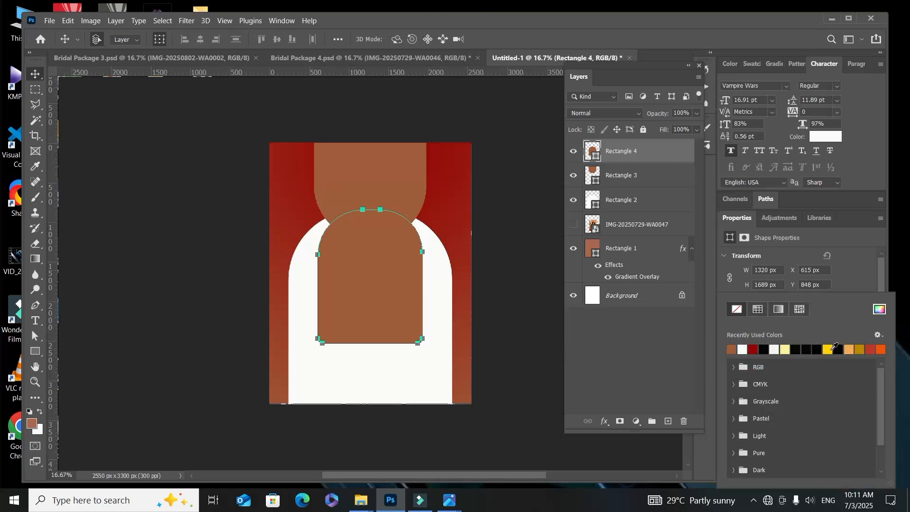
left_click(830, 350)
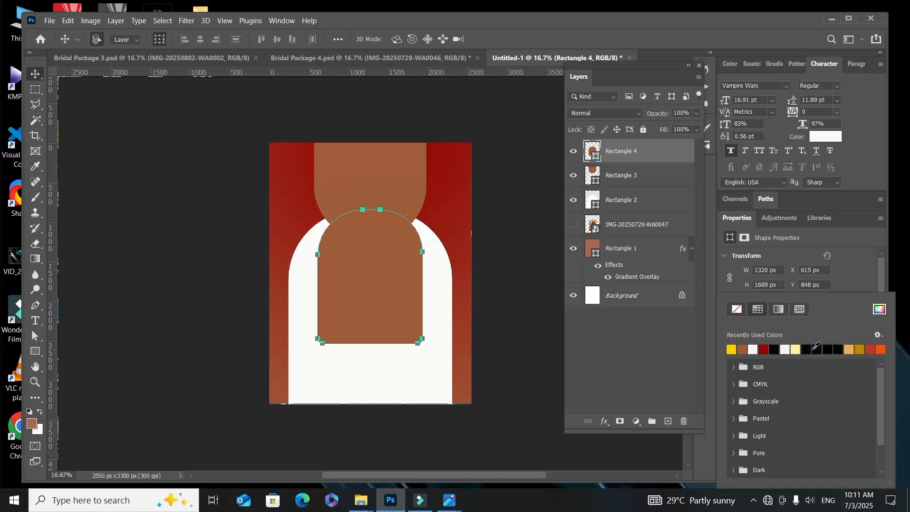
left_click(41, 69)
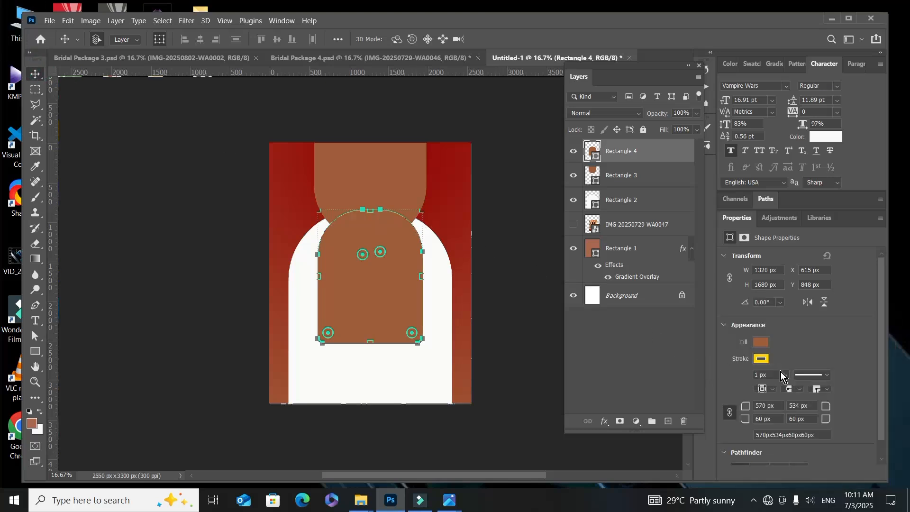
left_click(787, 376)
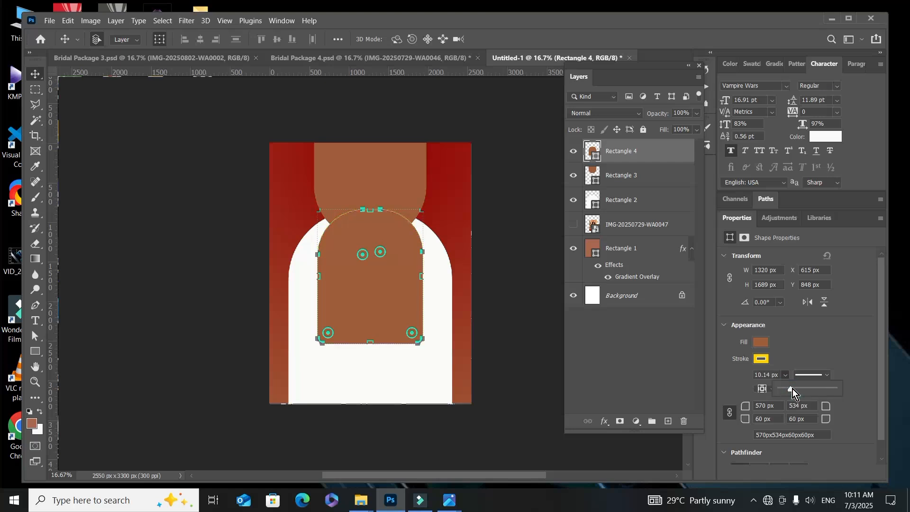
left_click_drag(792, 389, 795, 389)
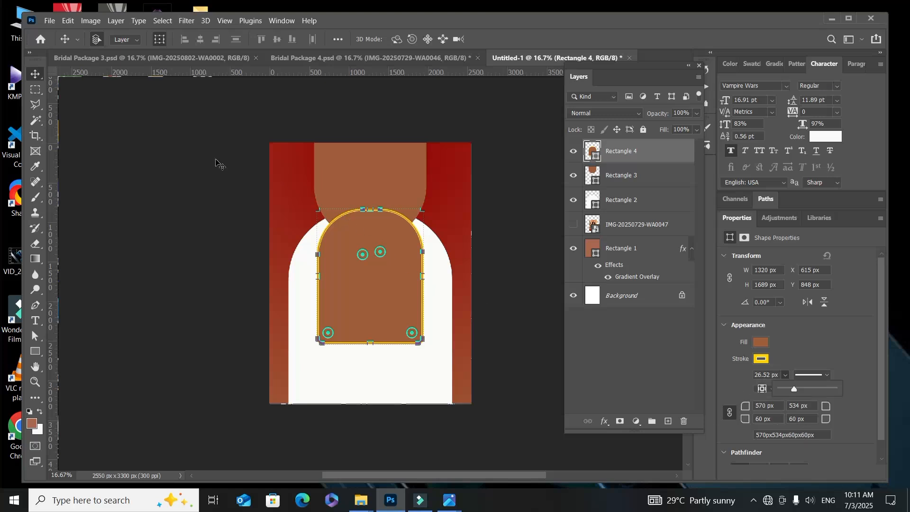
left_click(34, 76)
Step: Place the photo IMG-20250729-WA0047 as an embedded object and shift it to about X 242 px
left_click(52, 22)
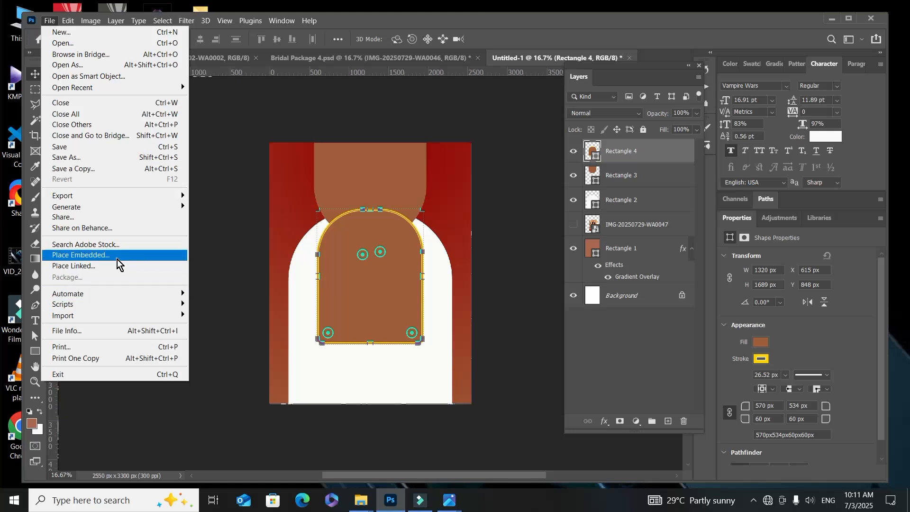
left_click(117, 256)
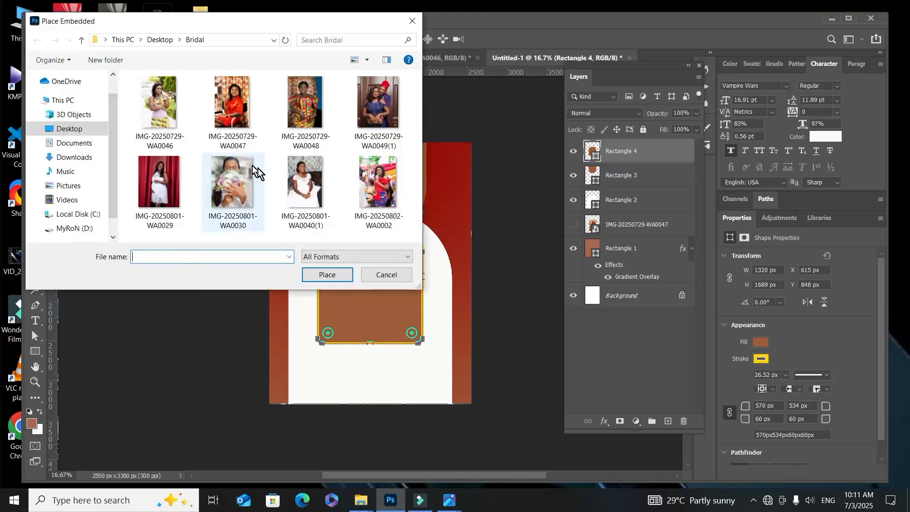
left_click(232, 129)
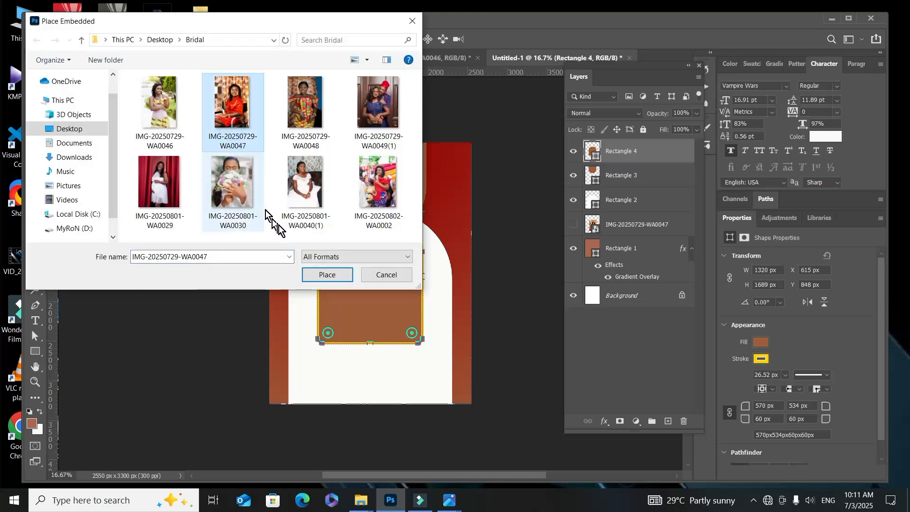
left_click(328, 274)
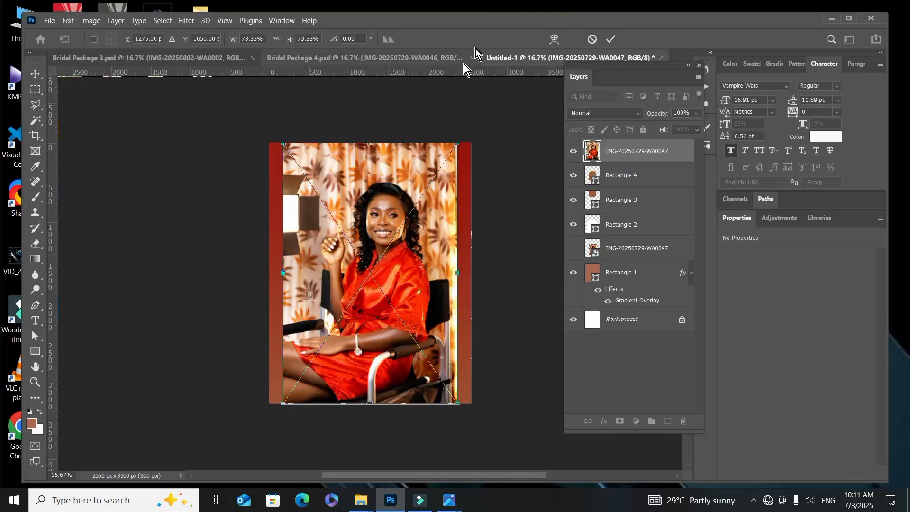
left_click(611, 39)
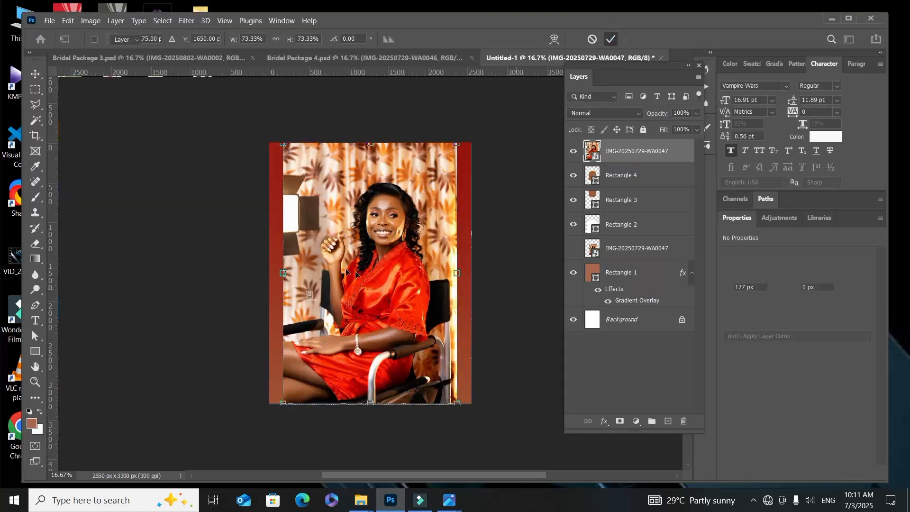
mouse_move(372, 268)
left_mouse_down()
mouse_move(399, 268)
mouse_move(383, 261)
left_mouse_up()
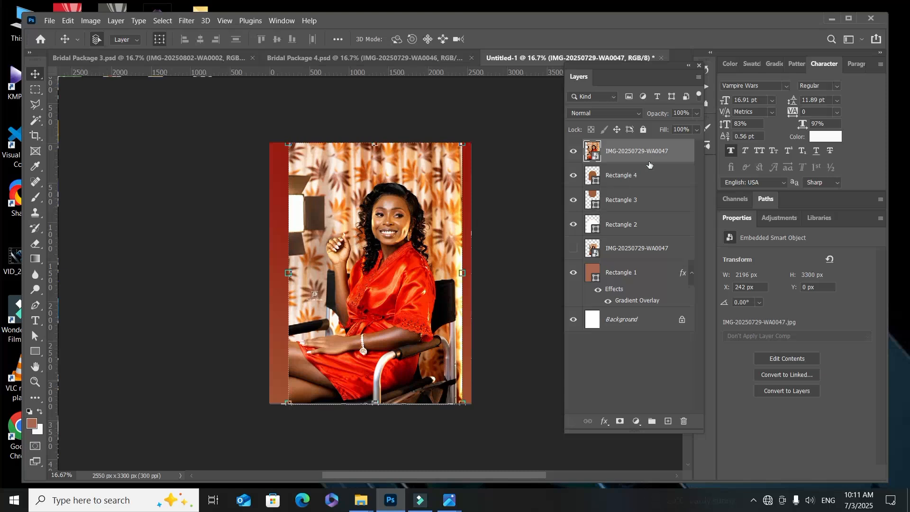
Step: Clip the photo to the yellow-stroked arch and move it down to about X 96, Y 348 px
right_click(675, 156)
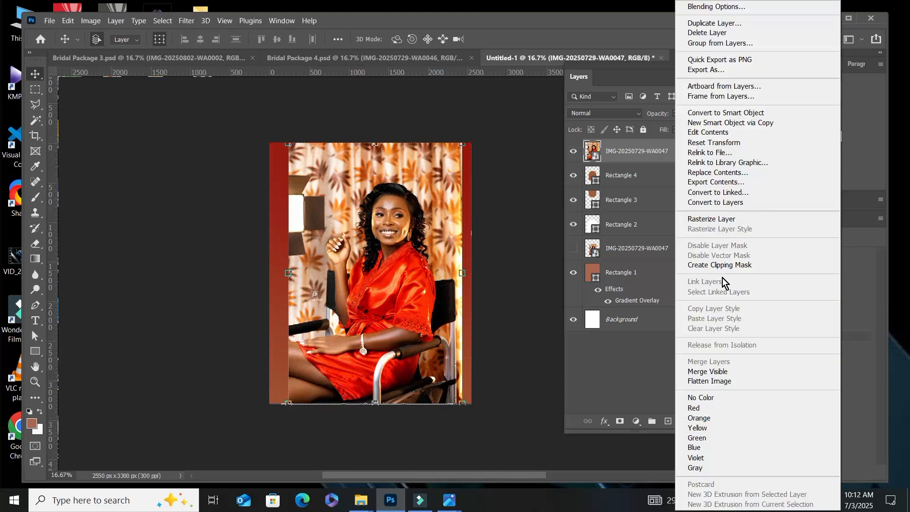
left_click(724, 266)
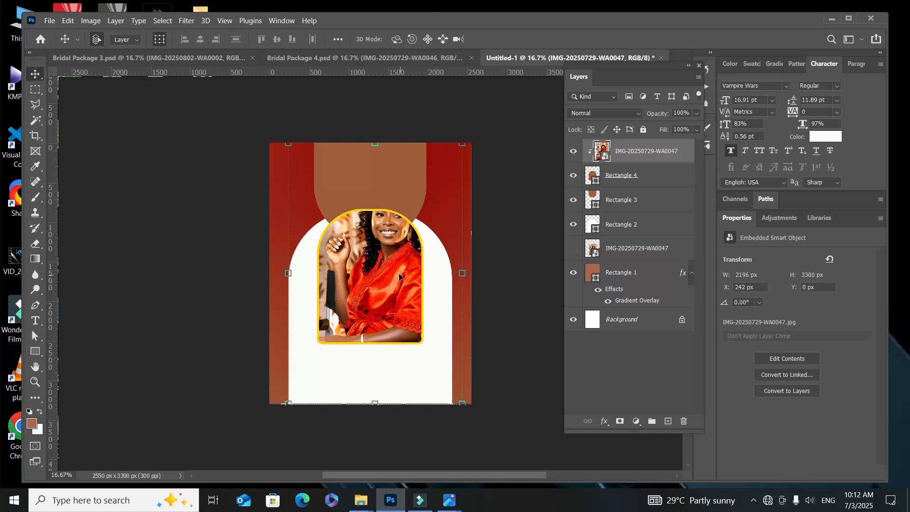
left_click_drag(399, 276, 385, 303)
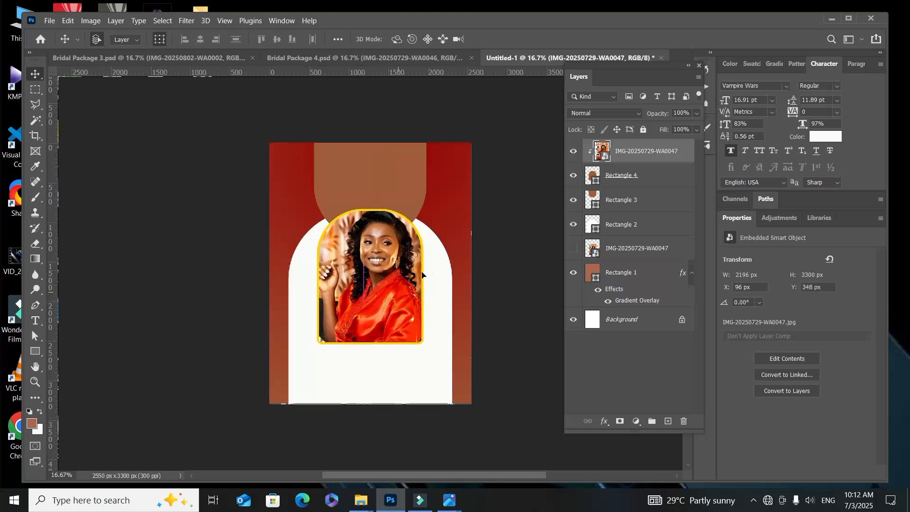
Step: Scale the clipped photo down to about 47% and position it so the seated woman fits inside the arched frame
key("ctrl+t")
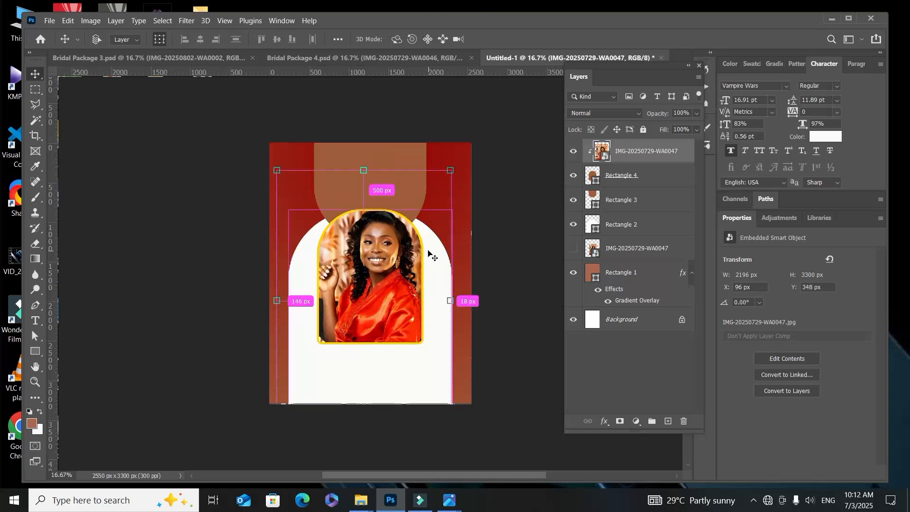
key("ctrl+minus")
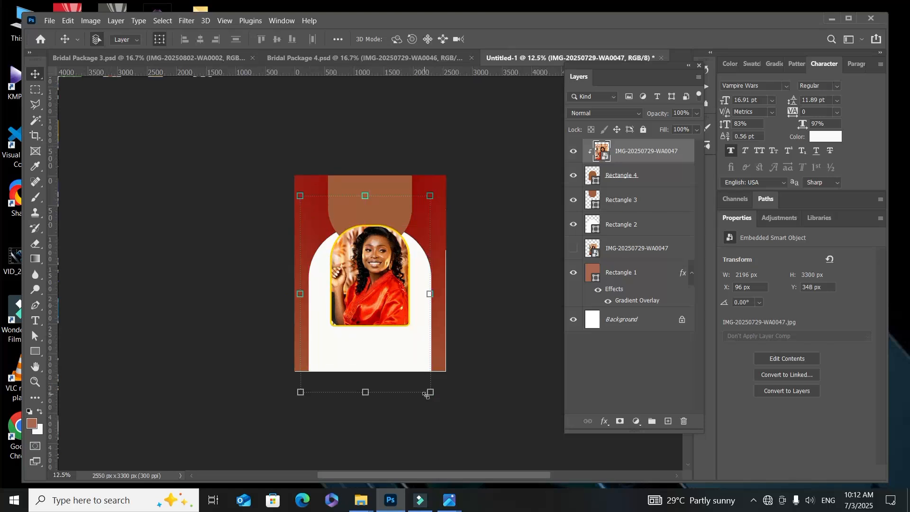
left_click_drag(430, 392, 372, 327)
left_click_drag(361, 280, 384, 298)
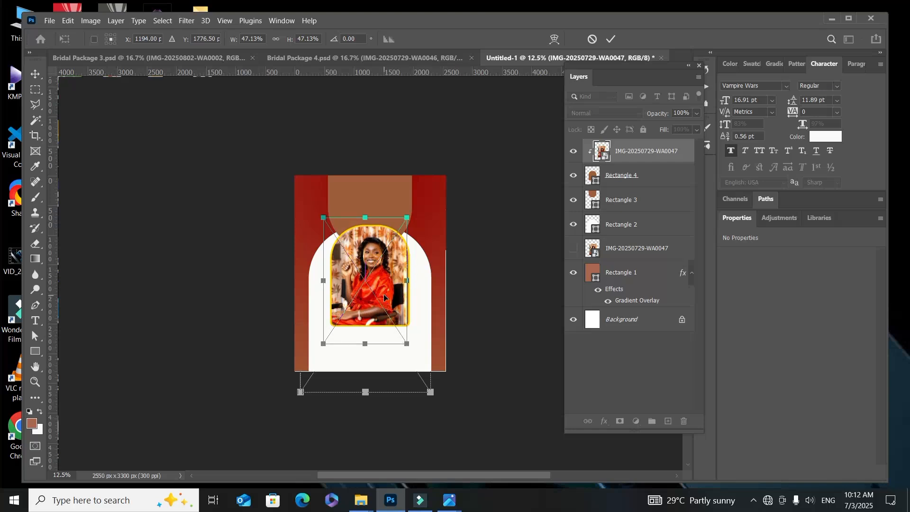
left_click(613, 38)
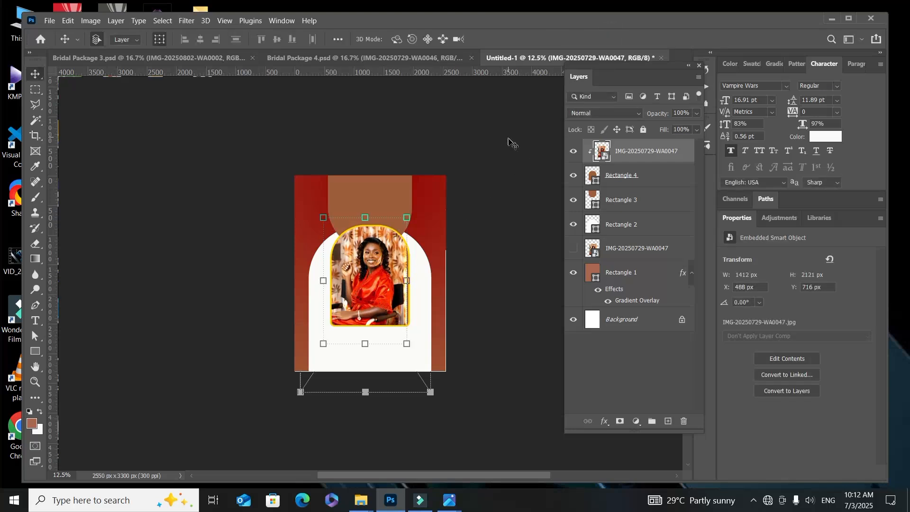
key("ctrl+plus")
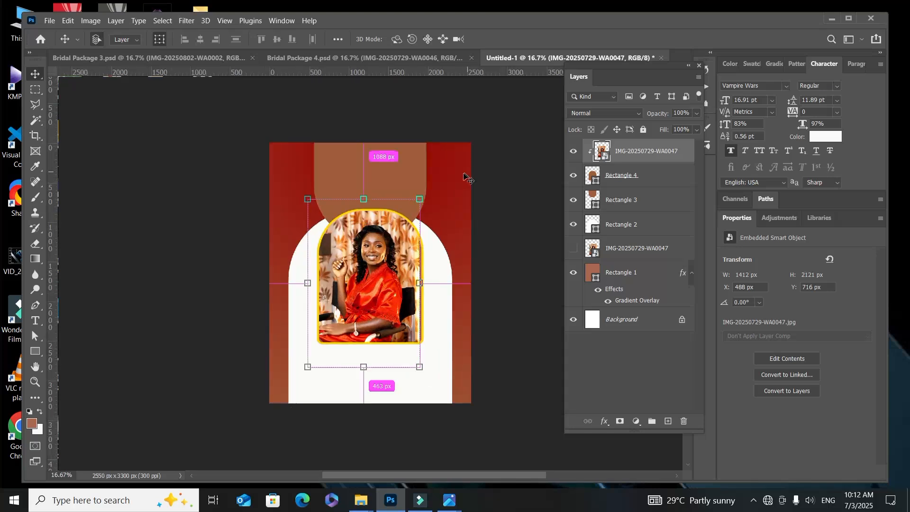
scroll(453, 180, "up", 1)
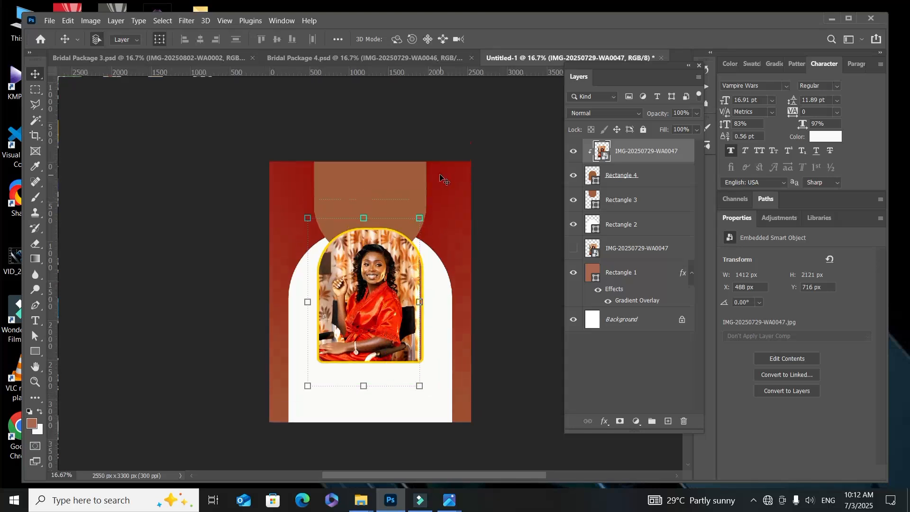
Step: Try red d10900 sampled from the woman's dress, yellow and pale yellow as fills for the brown rounded shape at the page's upper edge
left_click(437, 174)
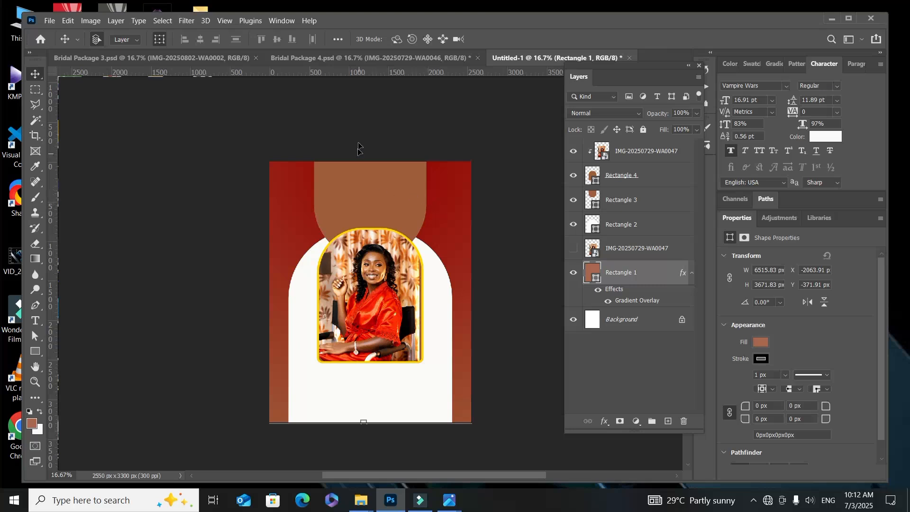
left_click(363, 182)
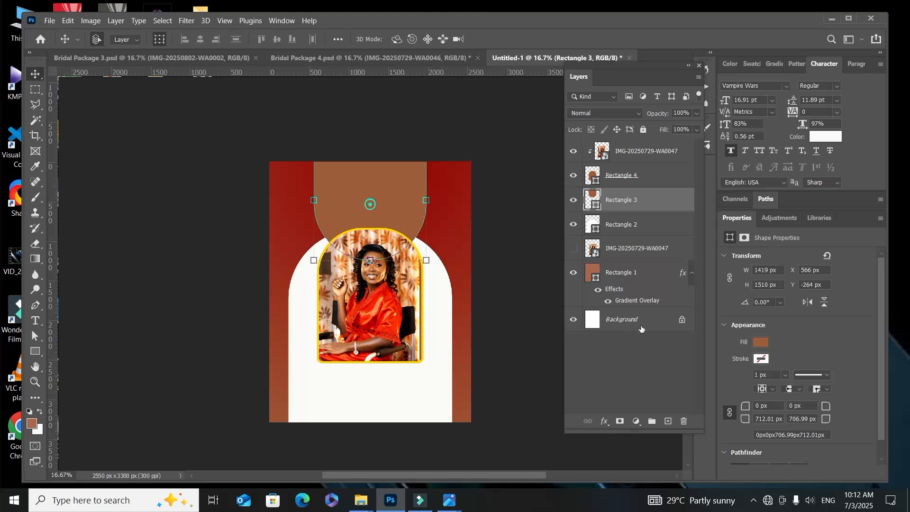
left_click(761, 342)
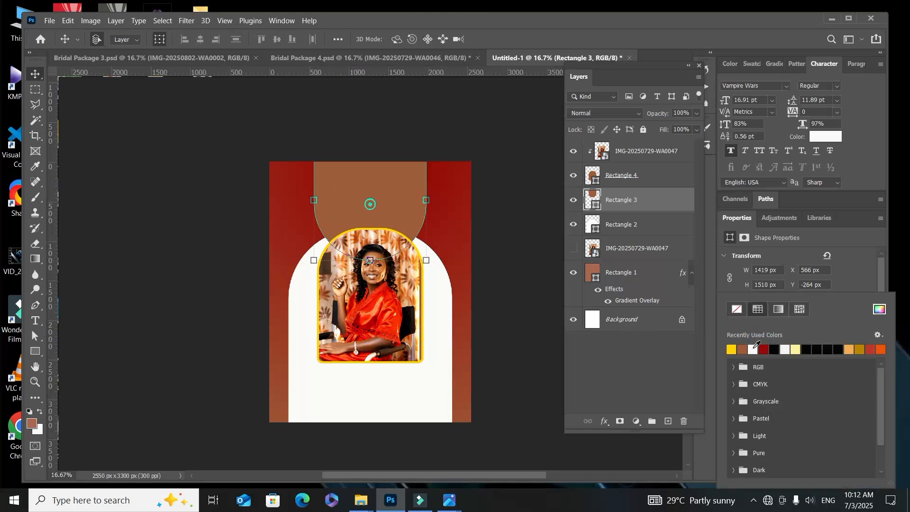
left_click(877, 310)
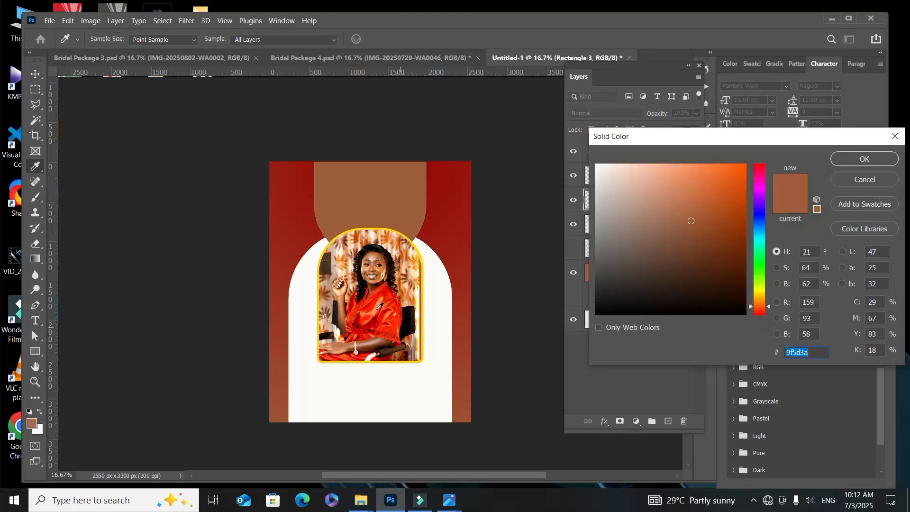
left_click(333, 271)
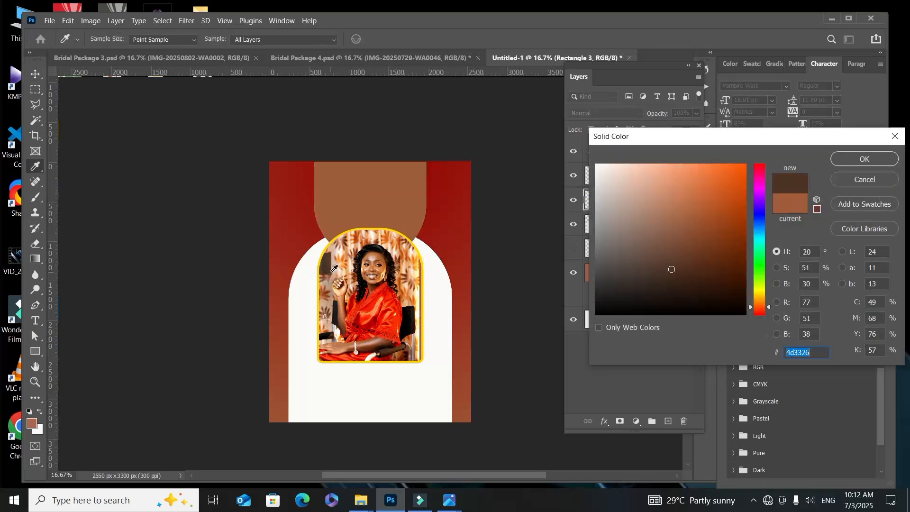
left_click(380, 287)
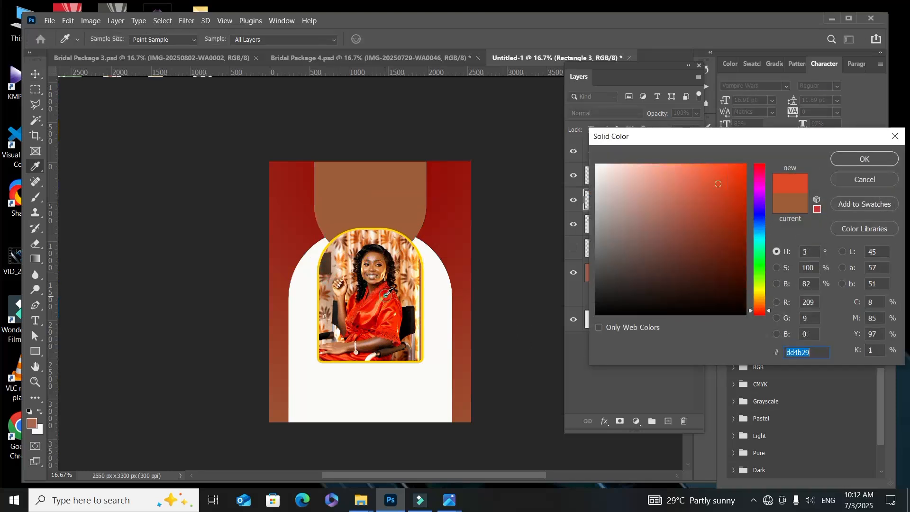
left_click(386, 292)
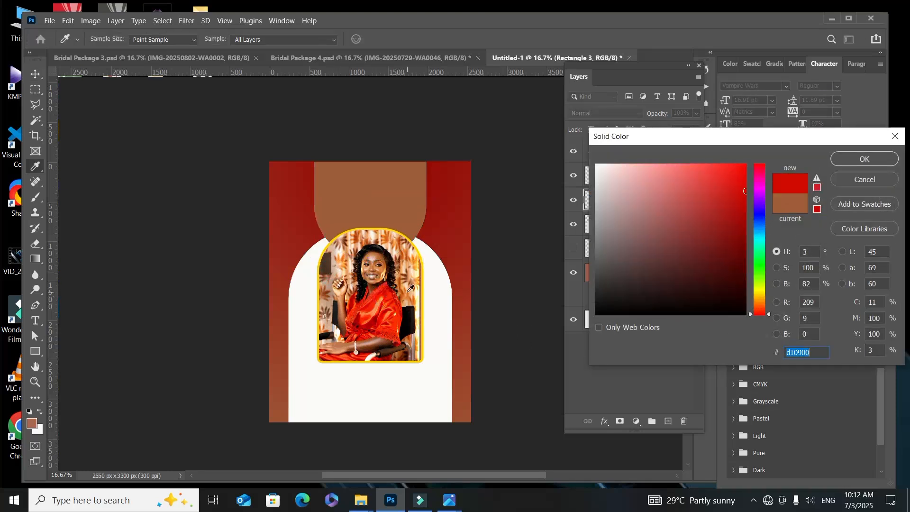
left_click(866, 157)
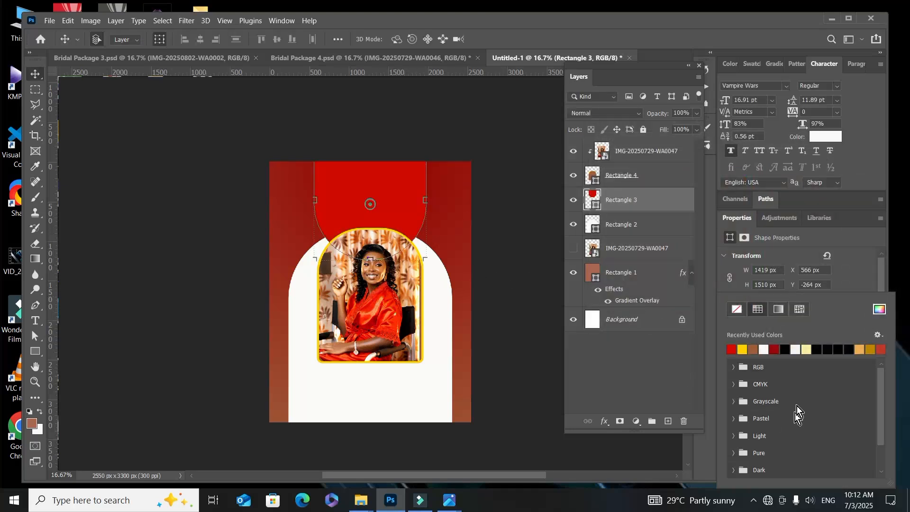
left_click(744, 349)
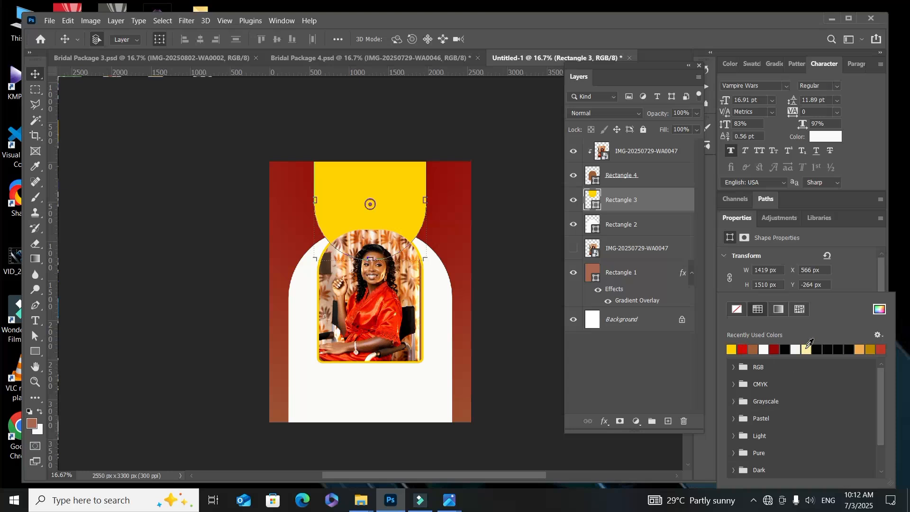
left_click(808, 348)
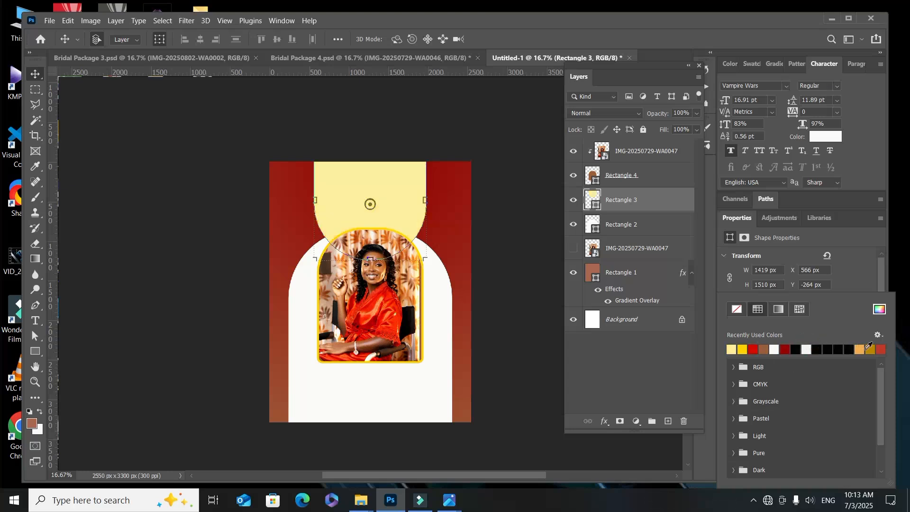
Step: Fill the rounded shape at the page's upper edge with a custom bright orange
left_click(880, 310)
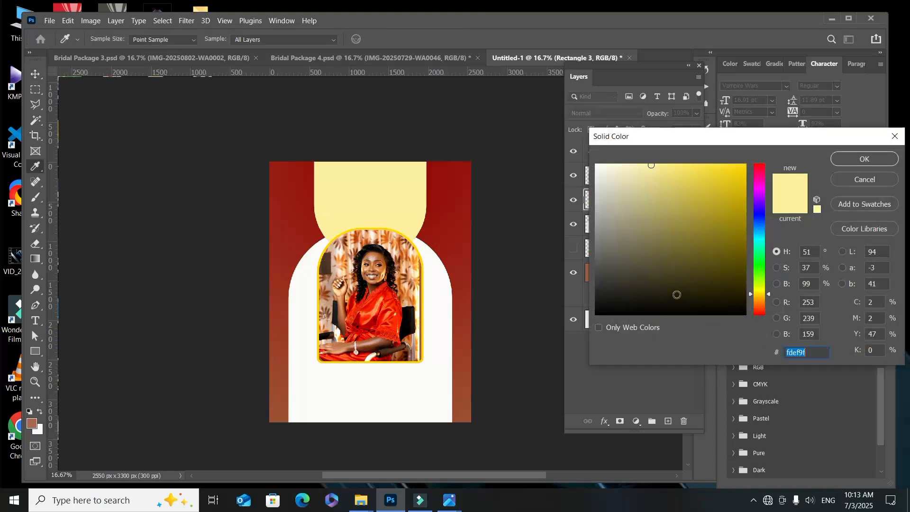
left_click(458, 255)
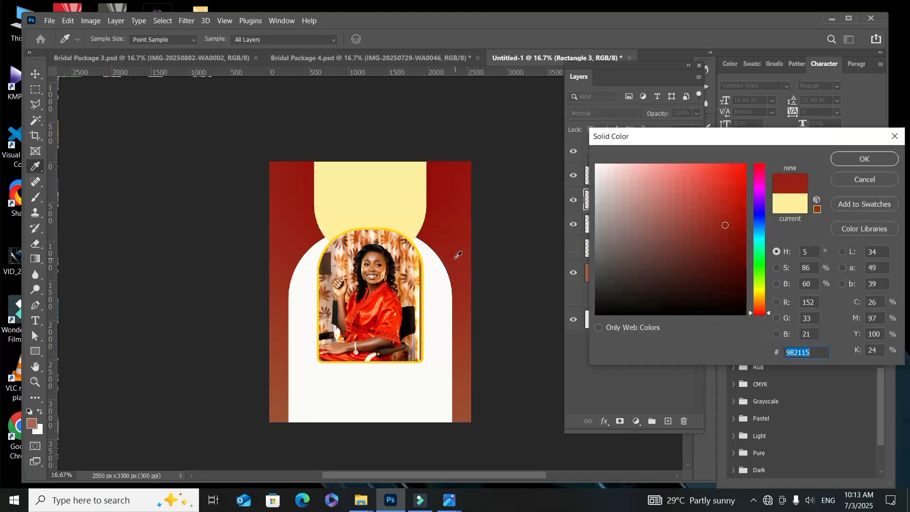
left_click(670, 172)
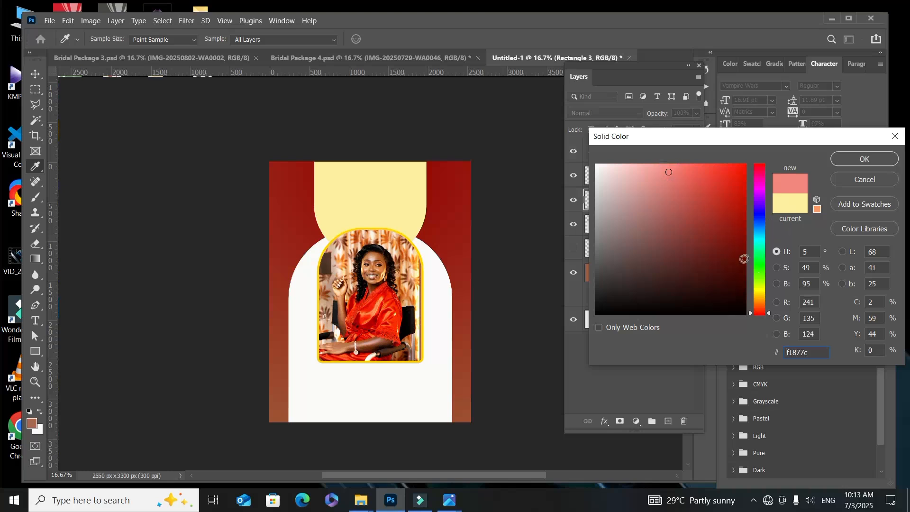
left_click(757, 306)
left_click(722, 181)
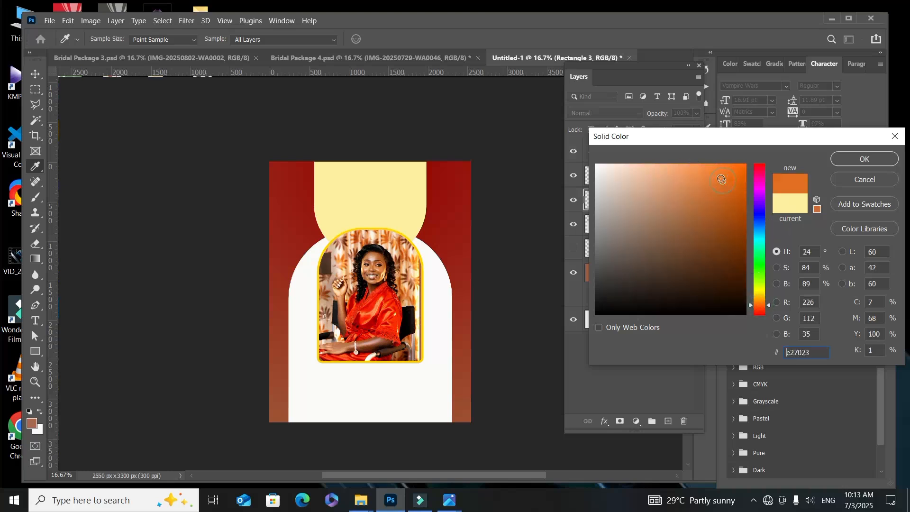
left_click(865, 159)
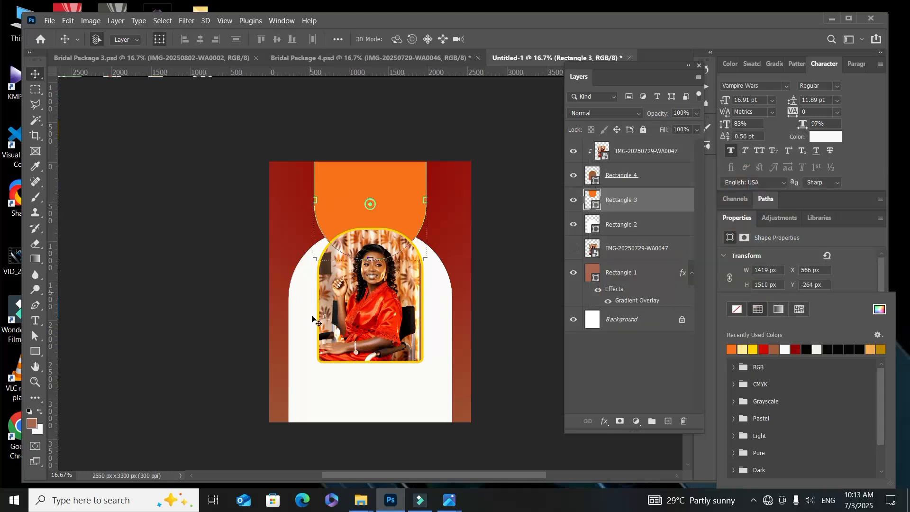
Step: Draw a rectangle about 1733 x 612 px over the orange shape and place its layer above all others
left_click(298, 331)
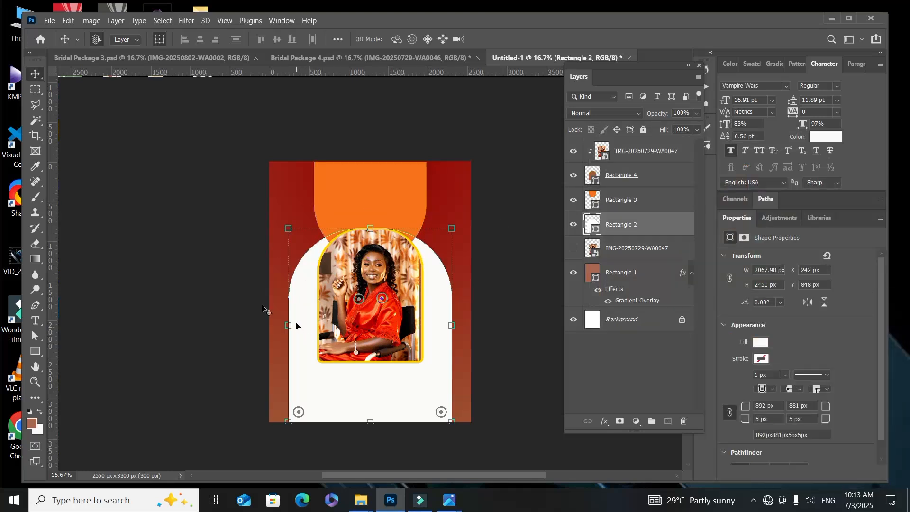
left_click(37, 352)
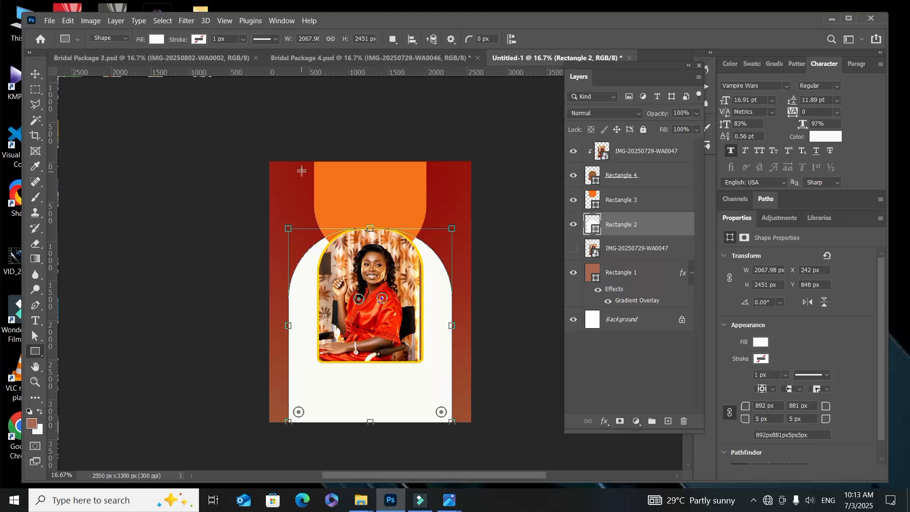
mouse_move(301, 169)
left_mouse_down()
mouse_move(346, 209)
mouse_move(438, 216)
left_mouse_up()
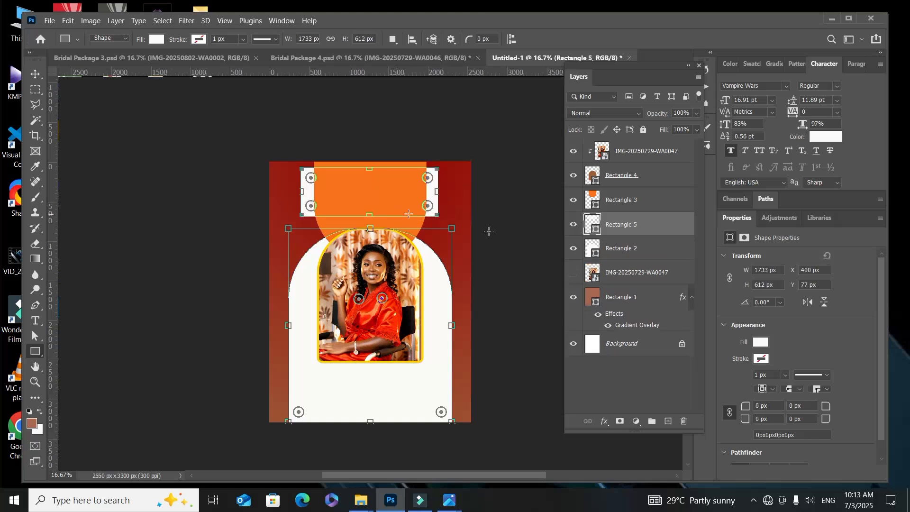
left_click_drag(682, 233, 666, 148)
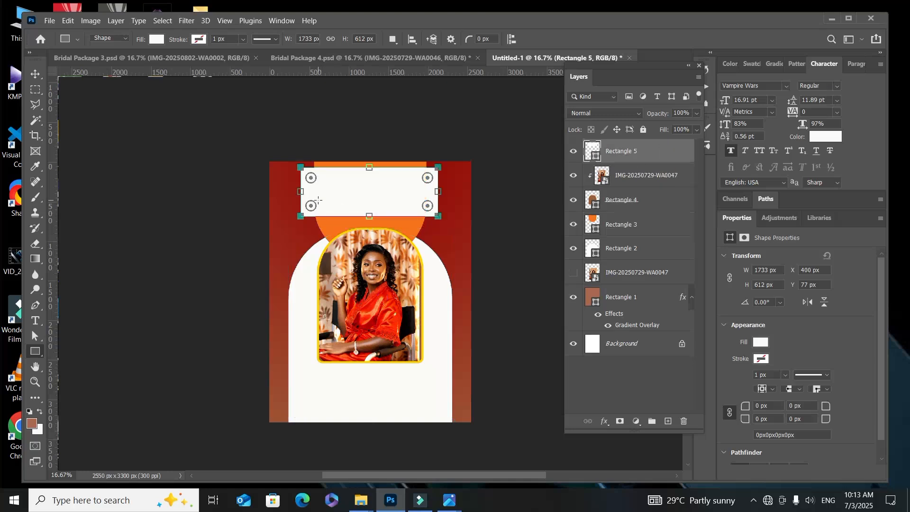
Step: Remove the new rectangle's fill and give it a white stroke about 48 px wide
left_click(760, 342)
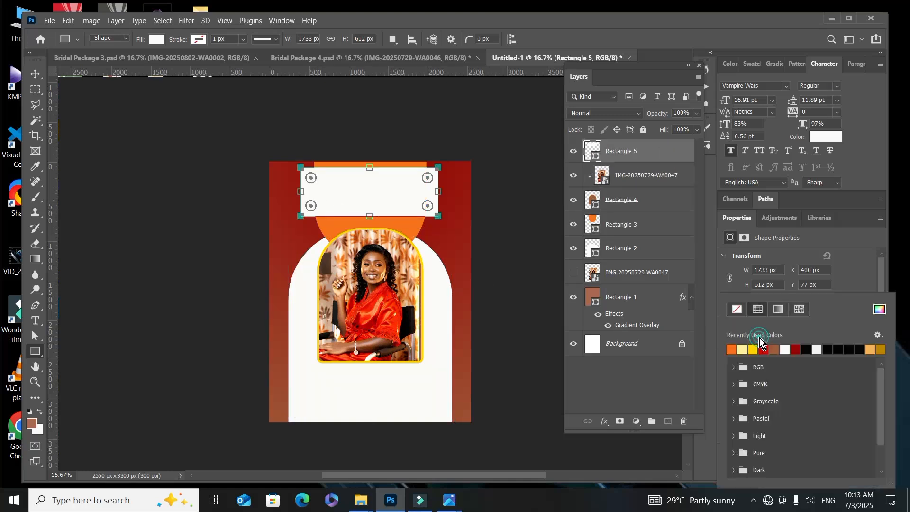
left_click(734, 310)
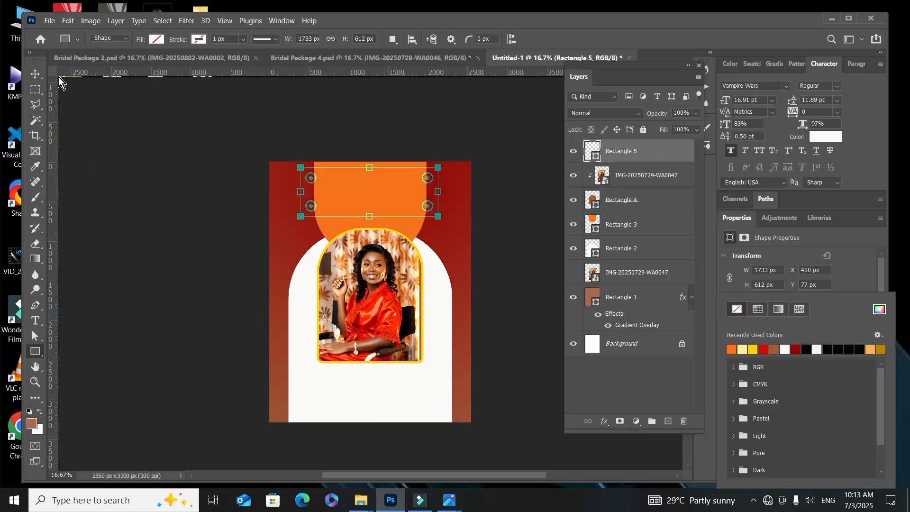
left_click(35, 73)
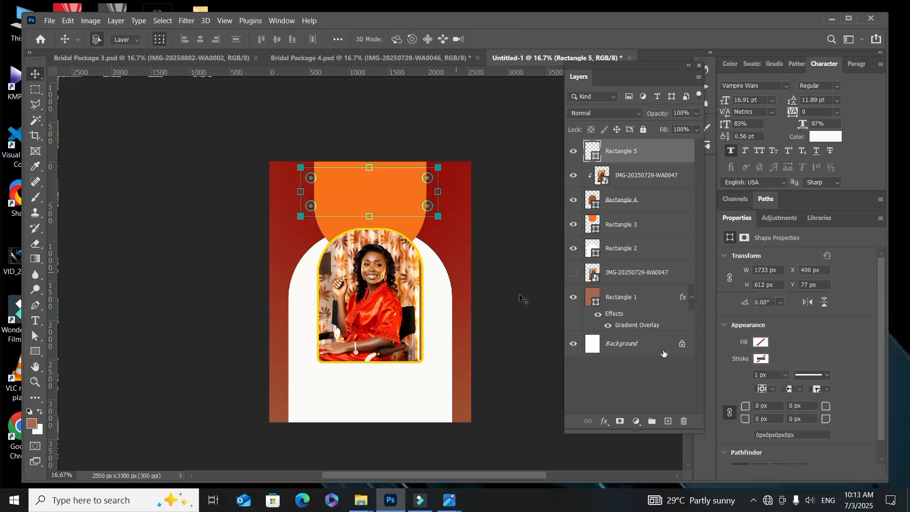
left_click(760, 359)
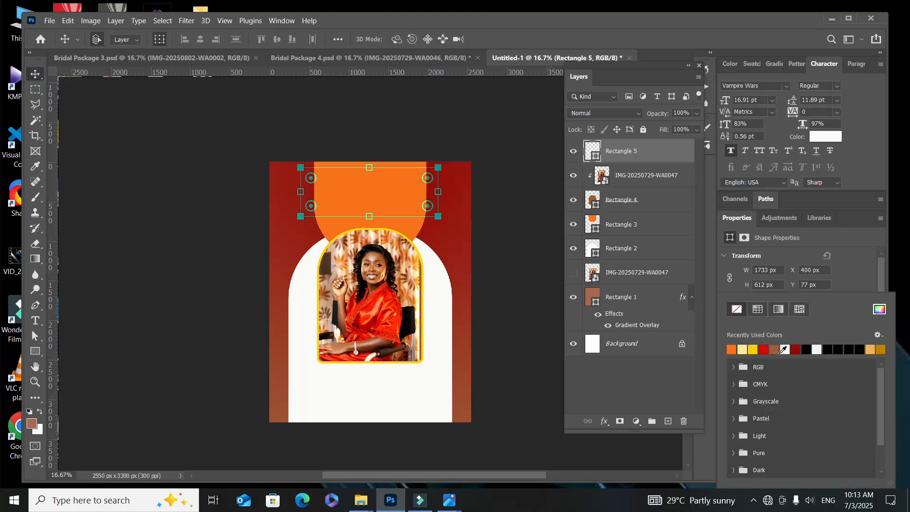
left_click(785, 350)
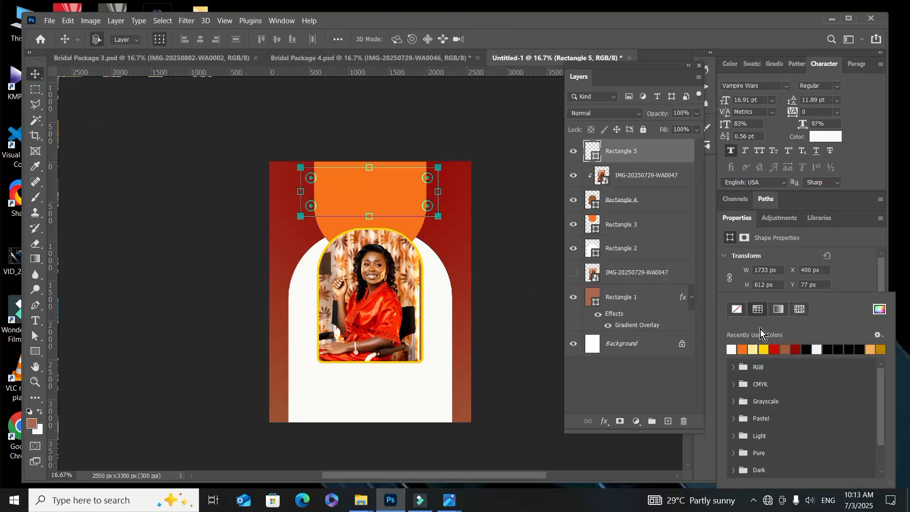
left_click(38, 75)
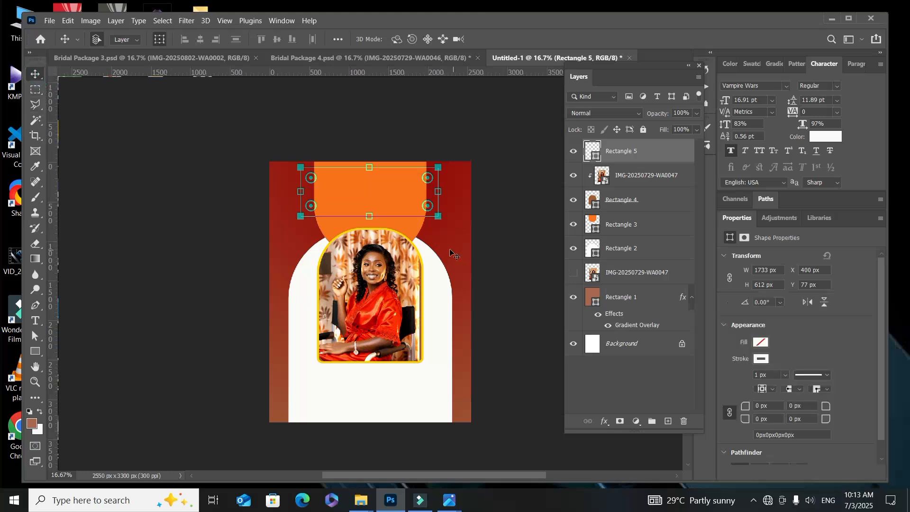
left_click(787, 376)
left_click_drag(793, 388, 799, 388)
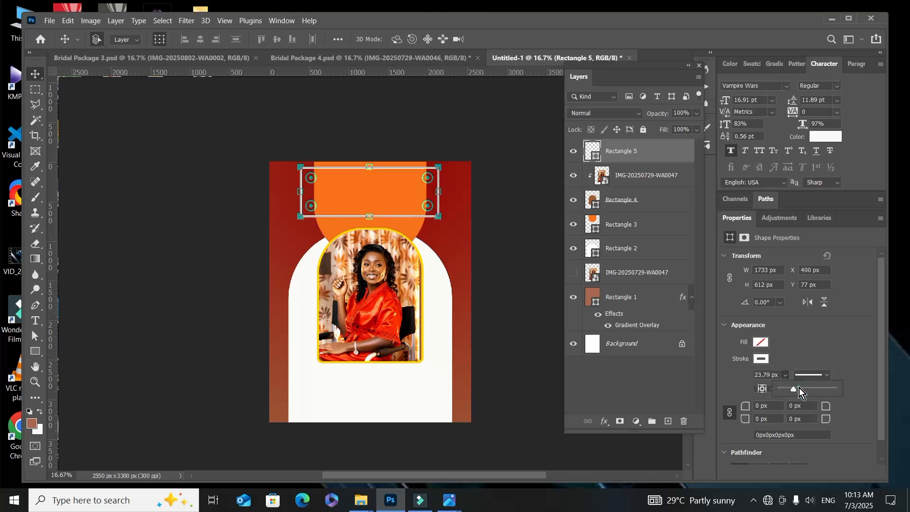
left_click(35, 72)
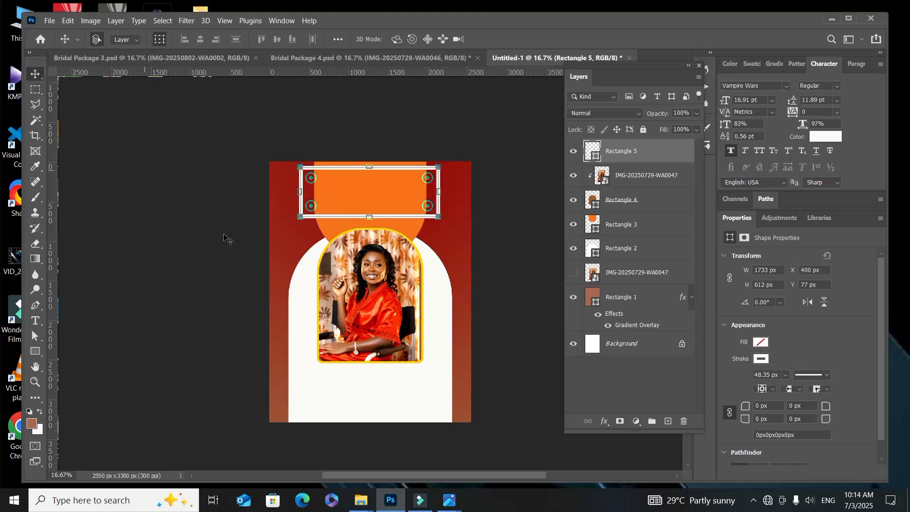
Step: Thin the white rectangle's stroke to about 26.5 px
left_click(366, 388)
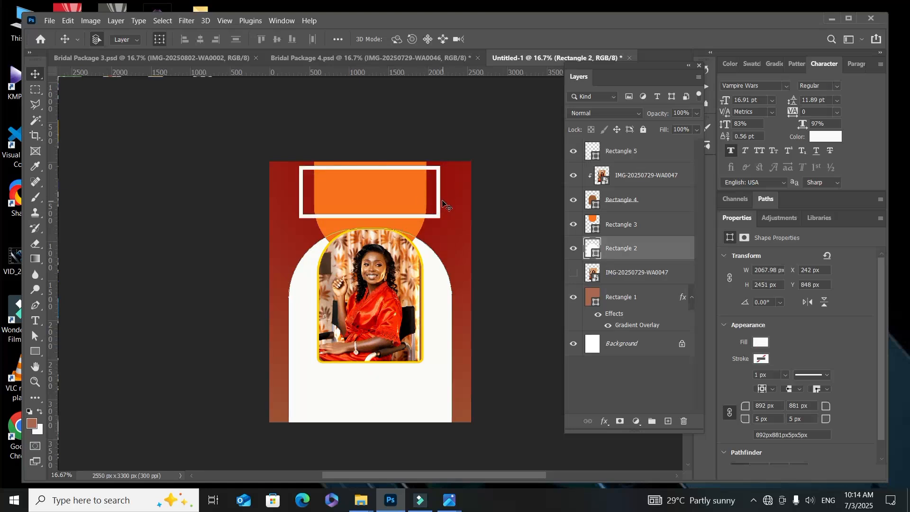
left_click(438, 205)
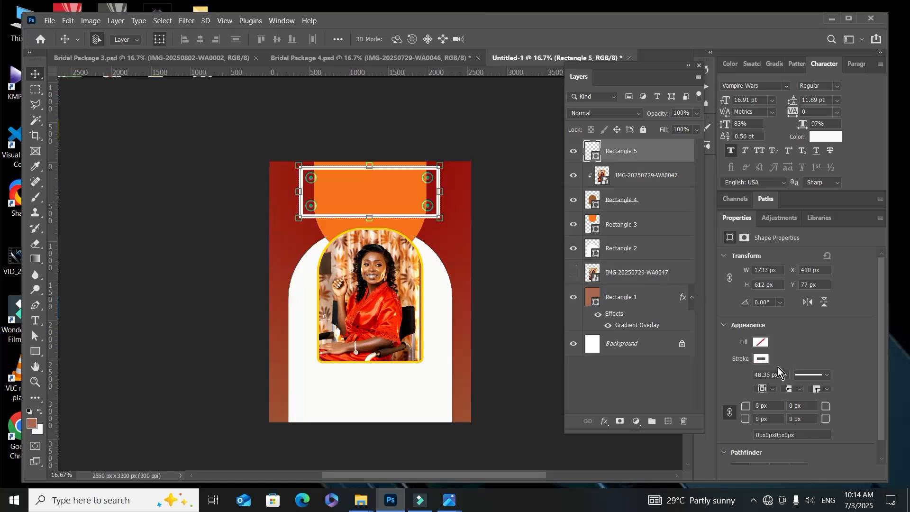
left_click(784, 378)
left_click_drag(787, 389, 783, 389)
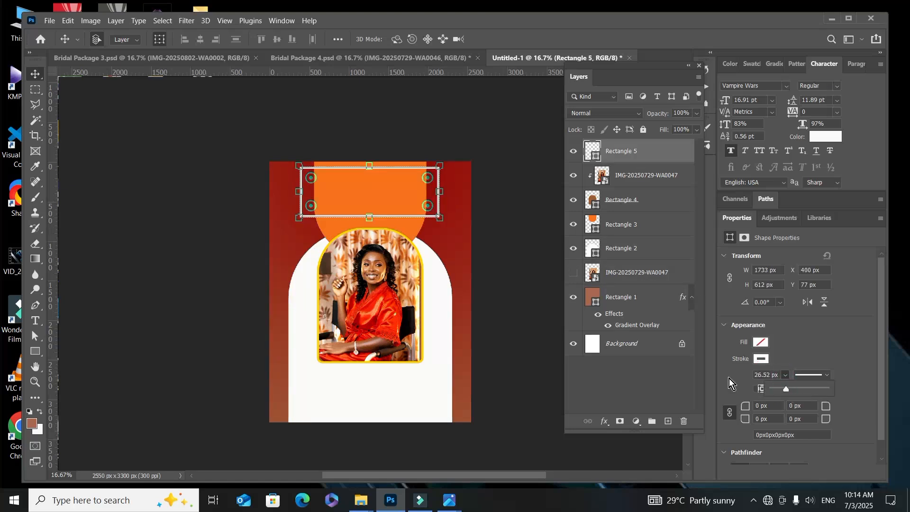
left_click(470, 262)
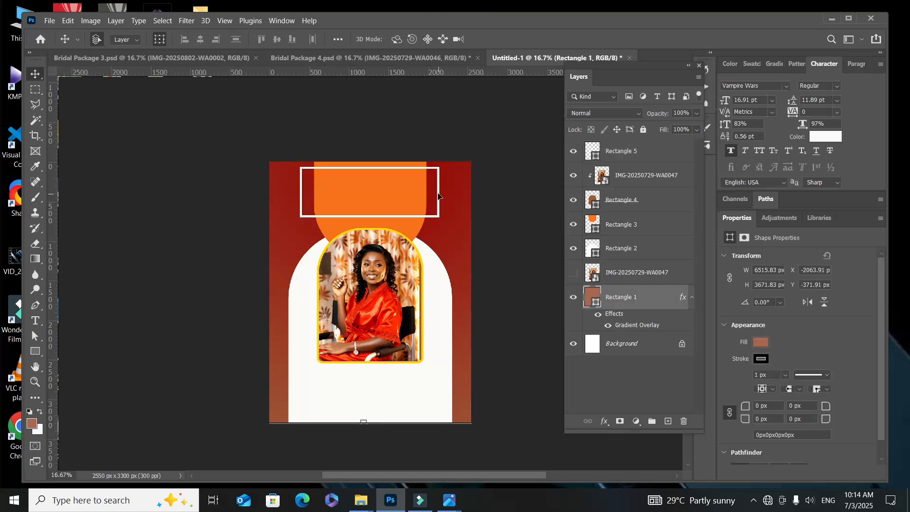
Step: Shrink the white outlined rectangle to about 1266 x 526 px so it fits inside the orange shape
left_click(440, 195)
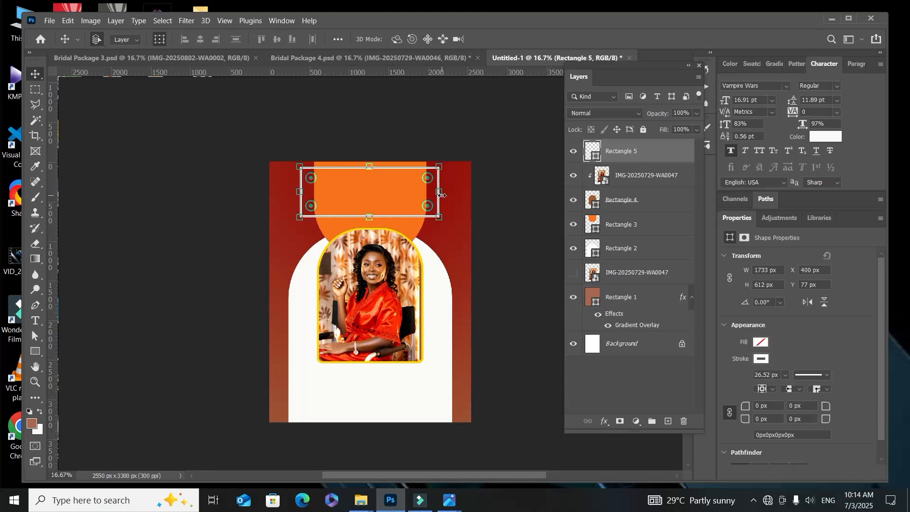
left_click_drag(441, 195, 415, 202)
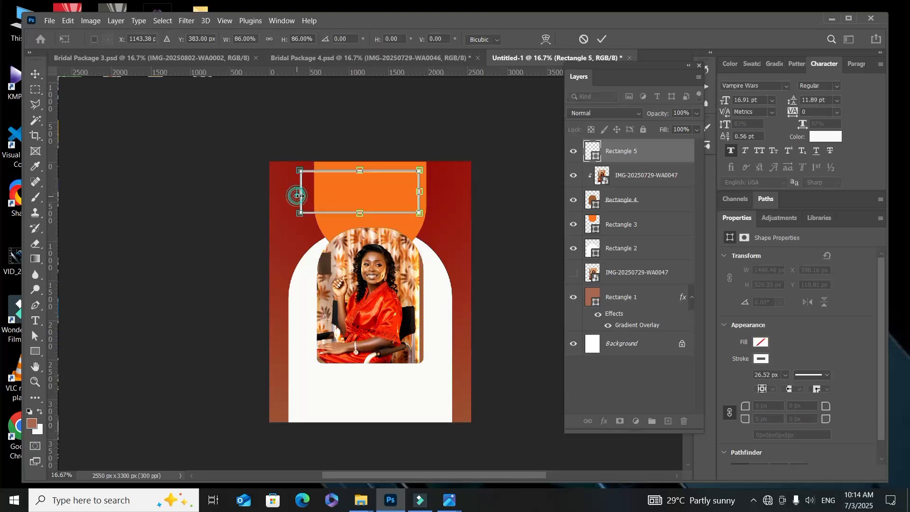
left_click_drag(300, 192, 317, 195)
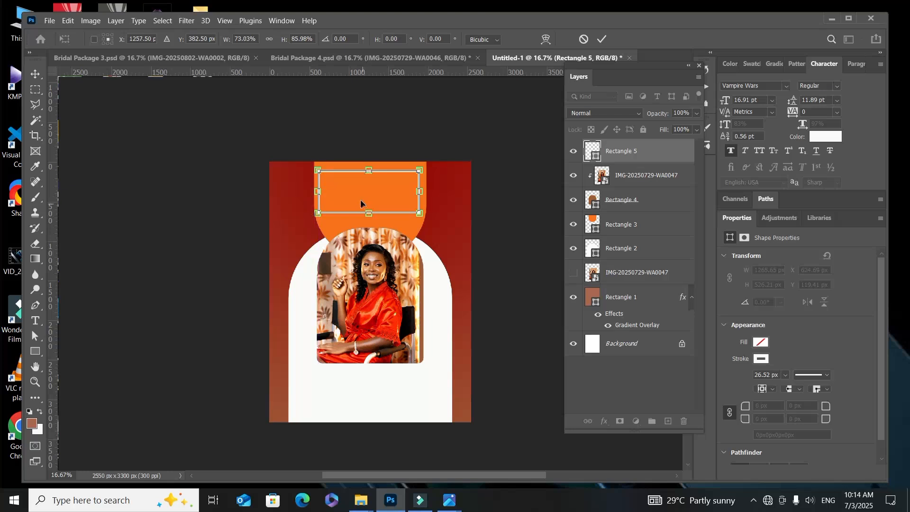
left_click(601, 40)
left_click(455, 215)
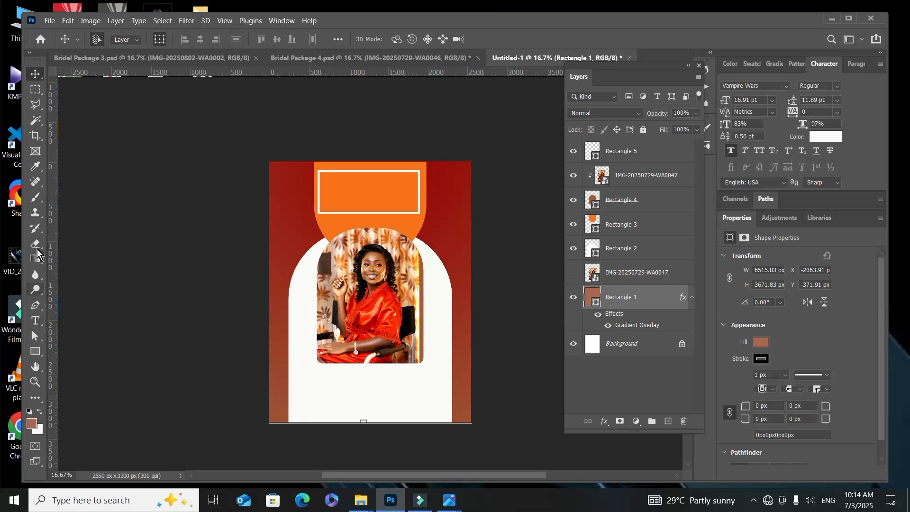
left_click(35, 320)
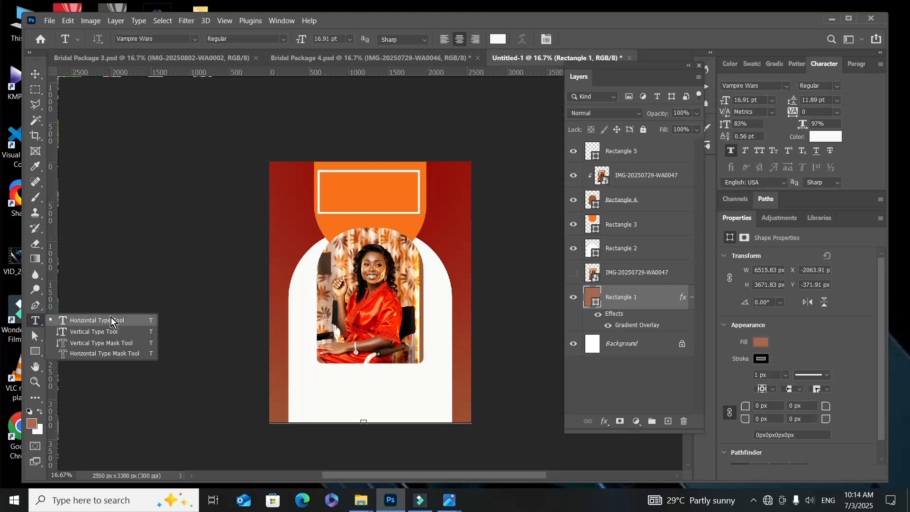
left_click(106, 320)
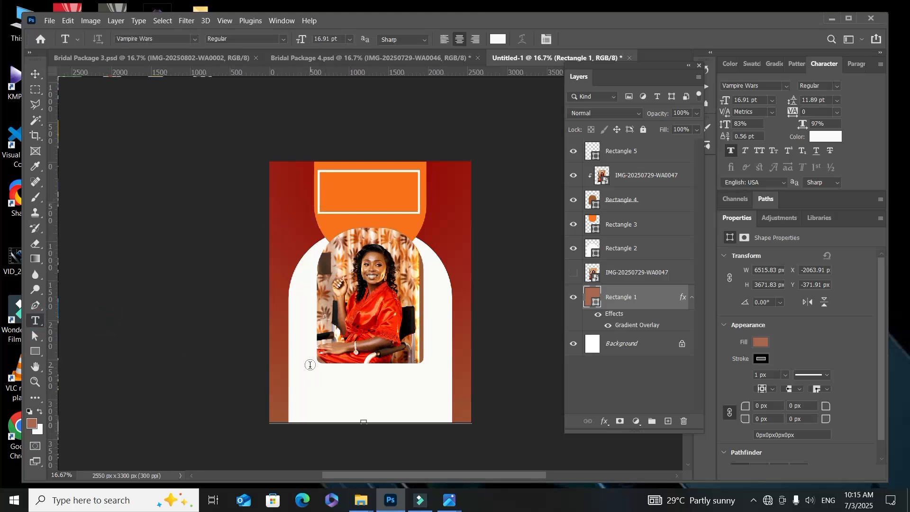
scroll(354, 346, "up", 2)
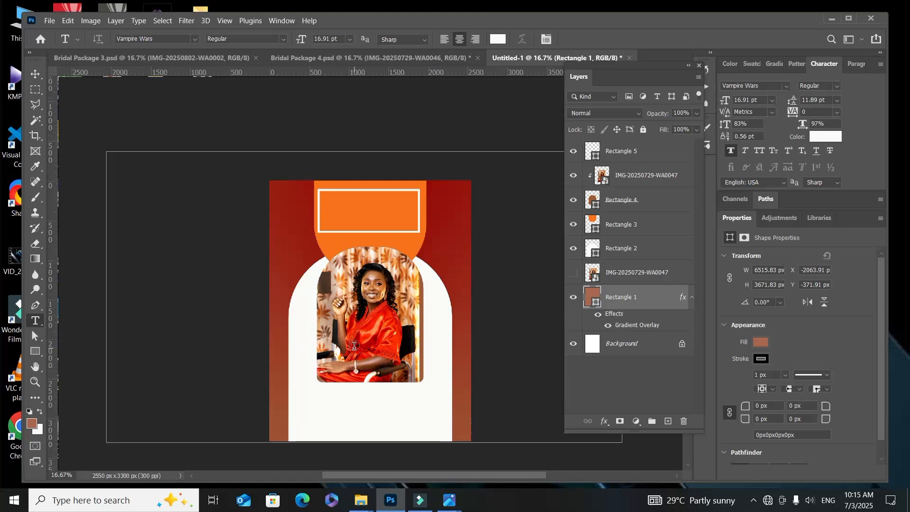
scroll(355, 346, "down", 2)
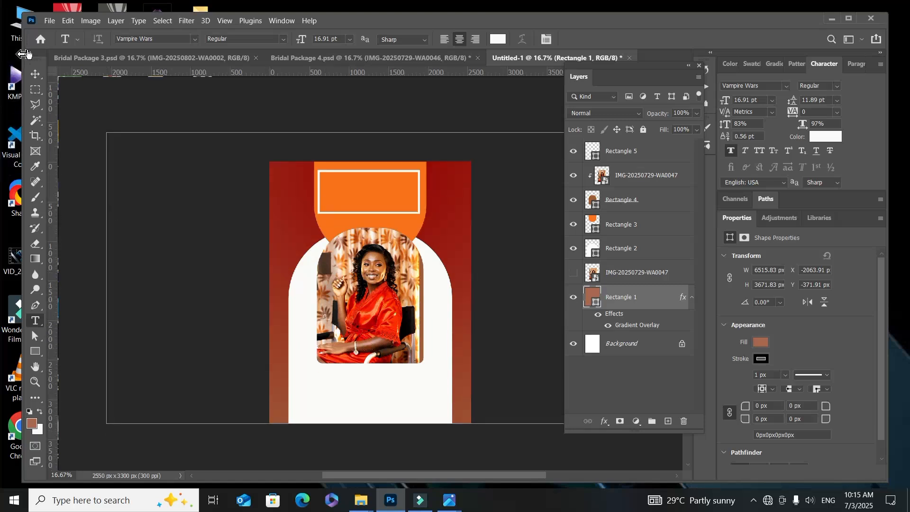
Step: Copy the LATTES title from Bridal Package 4.psd into the new flyer, place it above all layers, and center it in the white frame
left_click(36, 75)
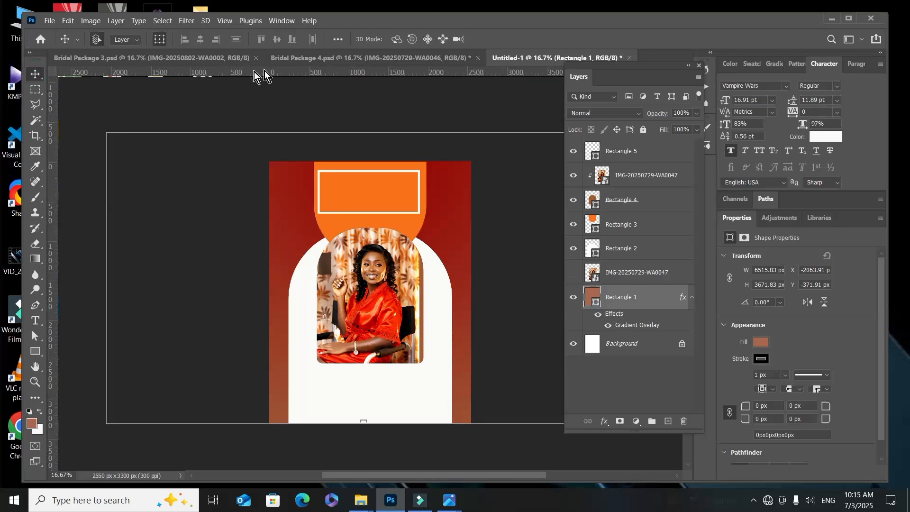
left_click(287, 61)
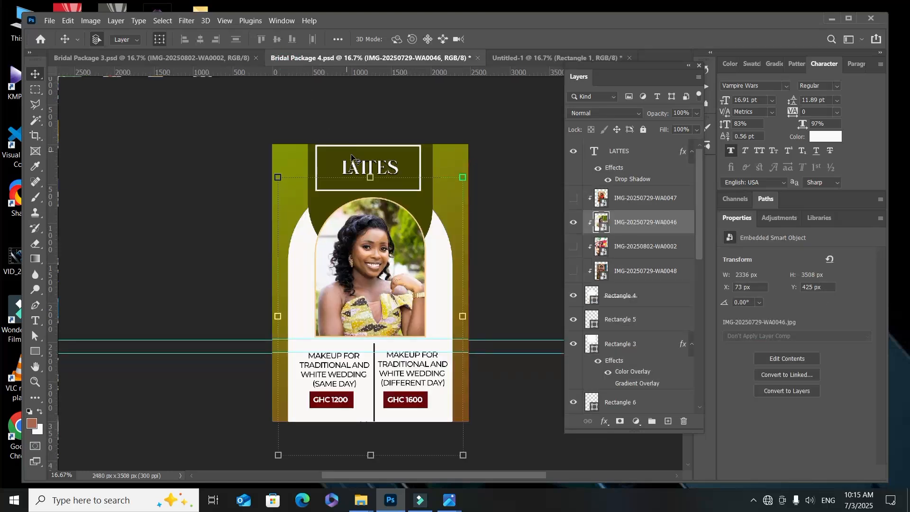
left_click_drag(358, 160, 378, 197)
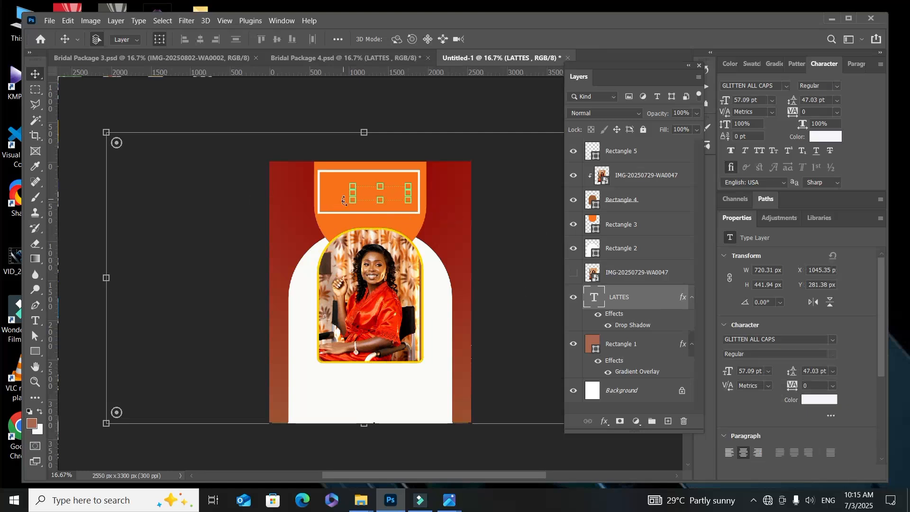
left_click_drag(614, 296, 619, 139)
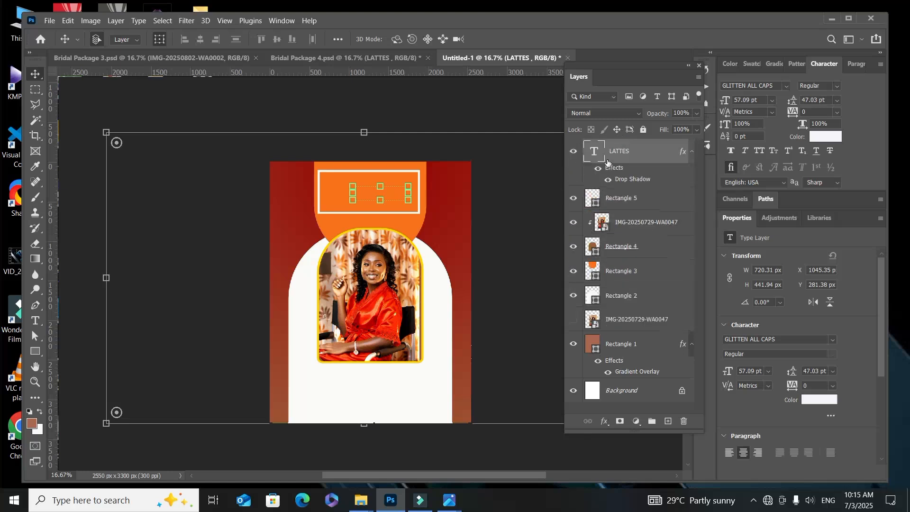
left_click_drag(392, 194, 382, 193)
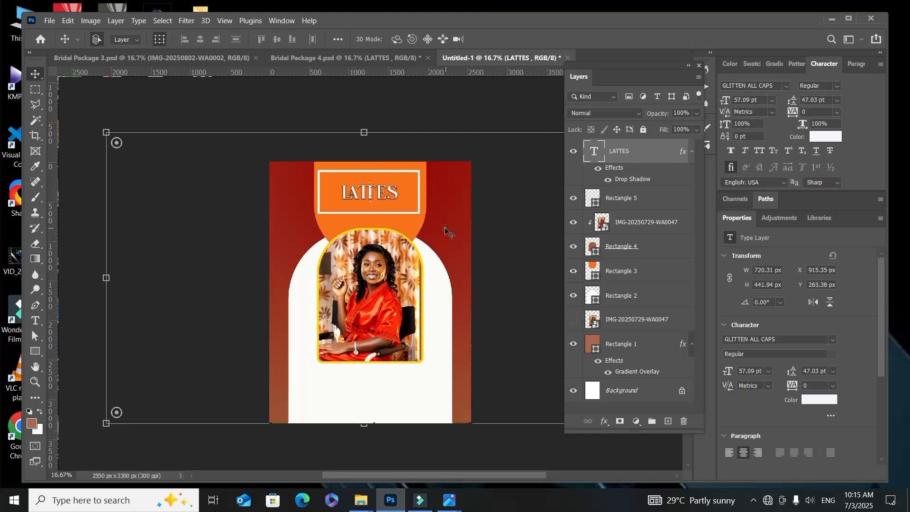
Step: Change the fill of the orange shape behind the title frame to the recently used brown
left_click(438, 230)
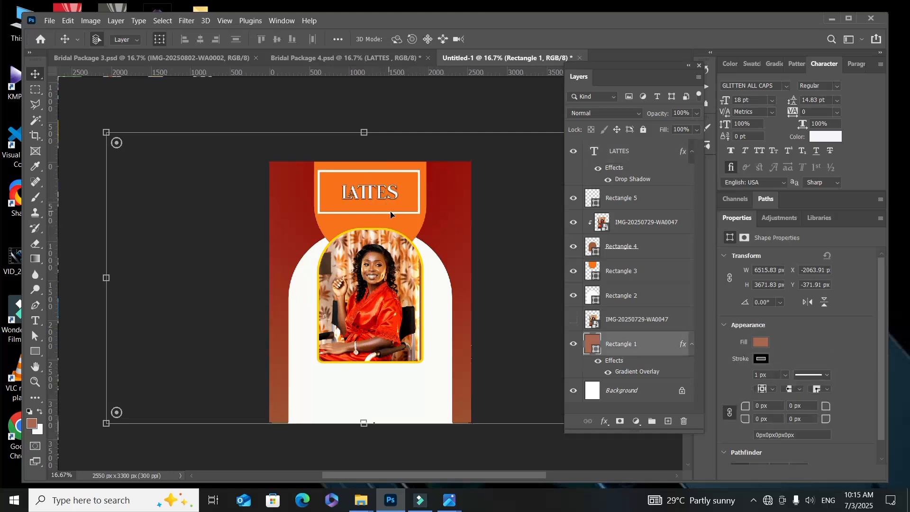
left_click(399, 224)
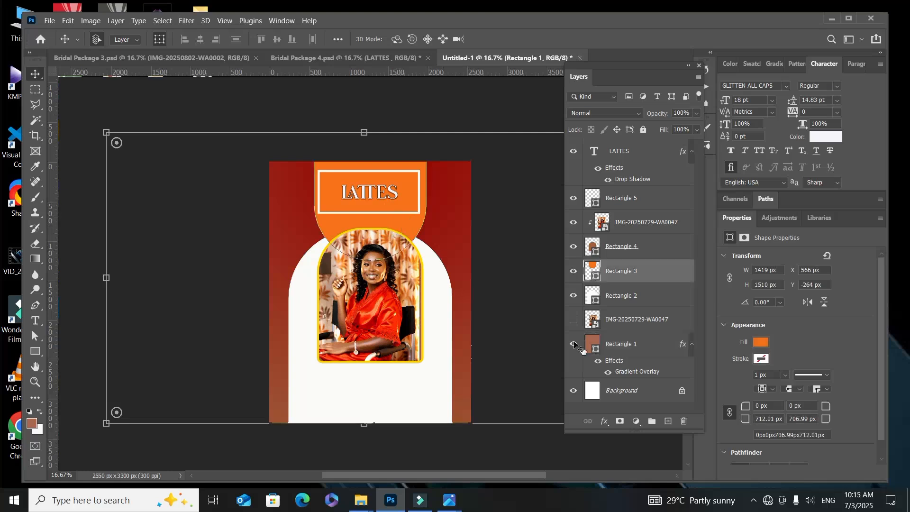
left_click(761, 343)
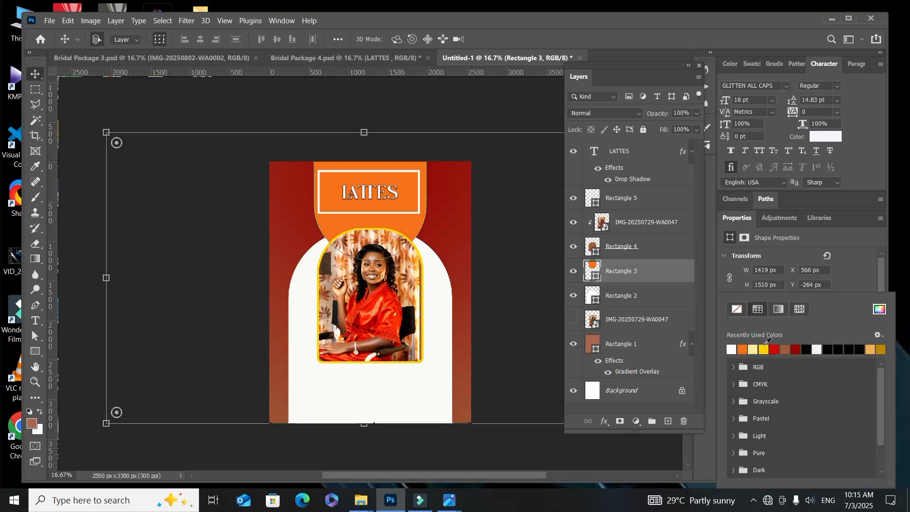
left_click(789, 347)
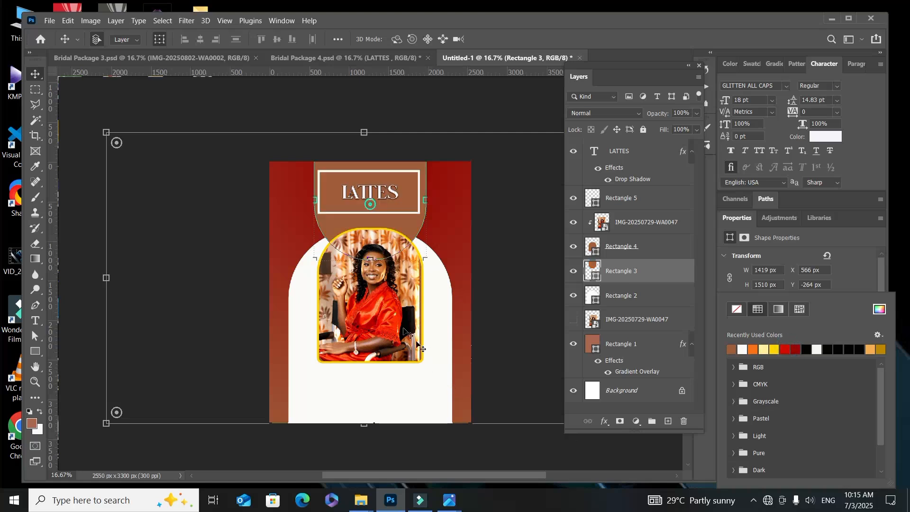
left_click(445, 210)
left_click(441, 205)
Step: Enlarge the LATTES title to about 1056 px wide and center it inside the white frame
left_click(383, 192)
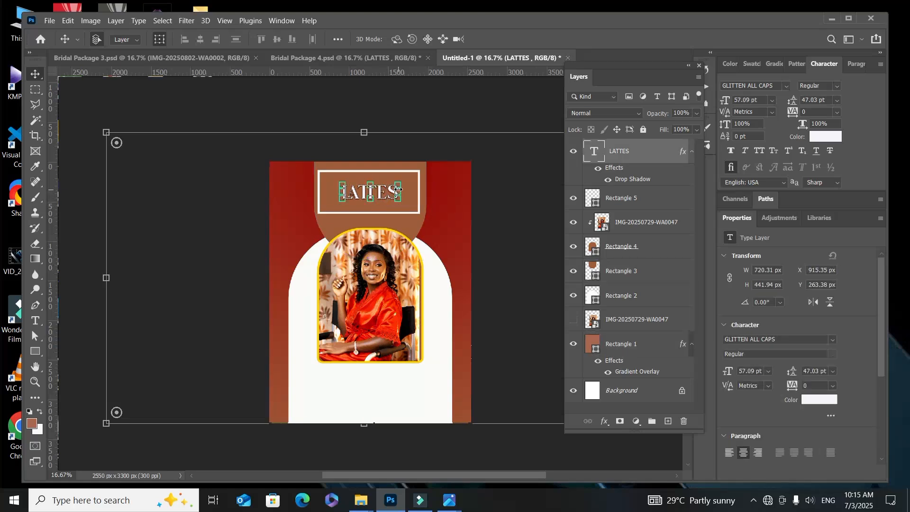
left_click(398, 189)
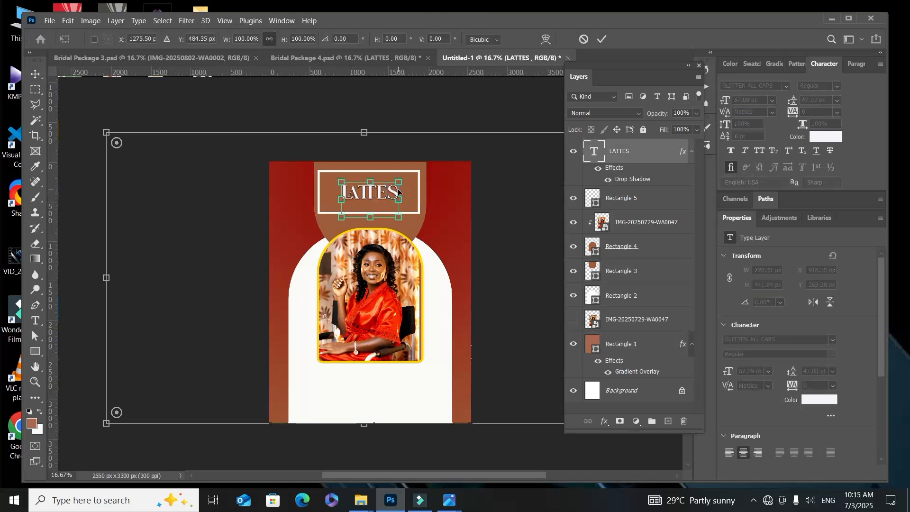
left_click_drag(408, 193, 453, 196)
left_click(602, 40)
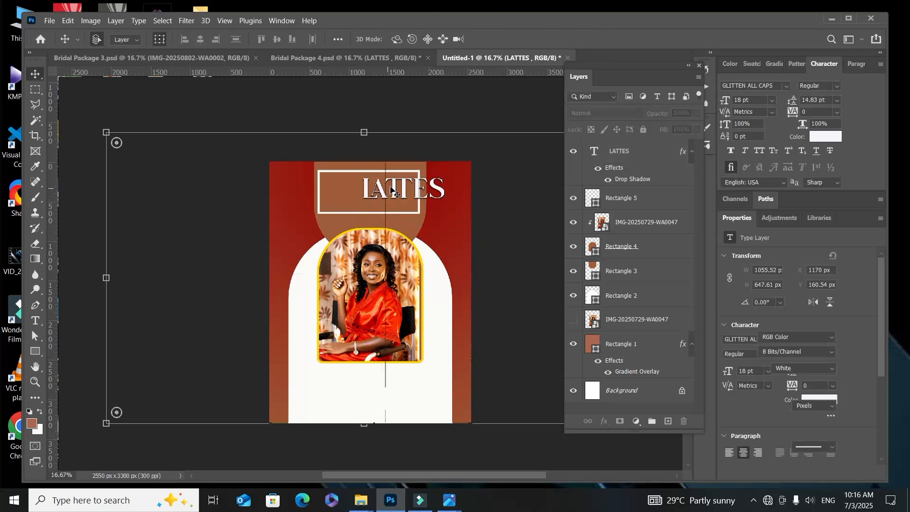
left_click_drag(388, 190, 359, 191)
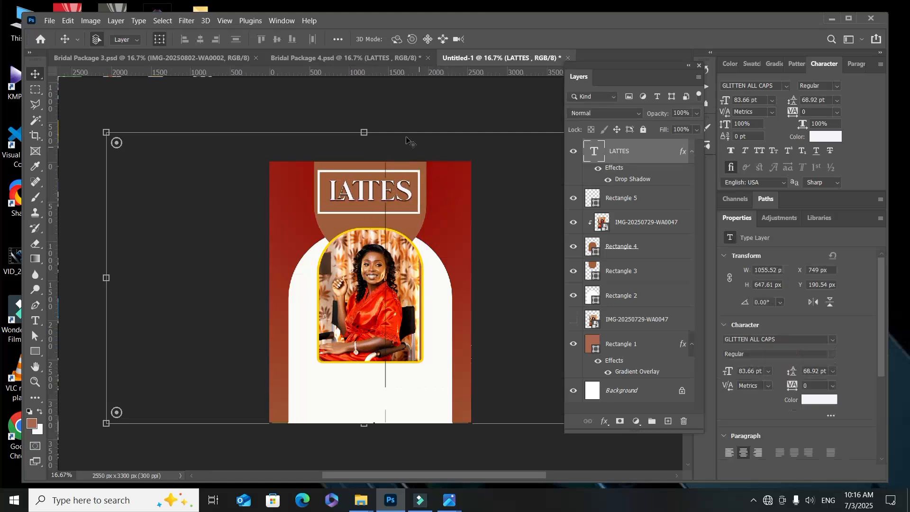
Step: Copy the "Makeup for Traditional and White Wedding (Same Day)" text from Bridal Package 4.psd to below the portrait in the new flyer
left_click(359, 58)
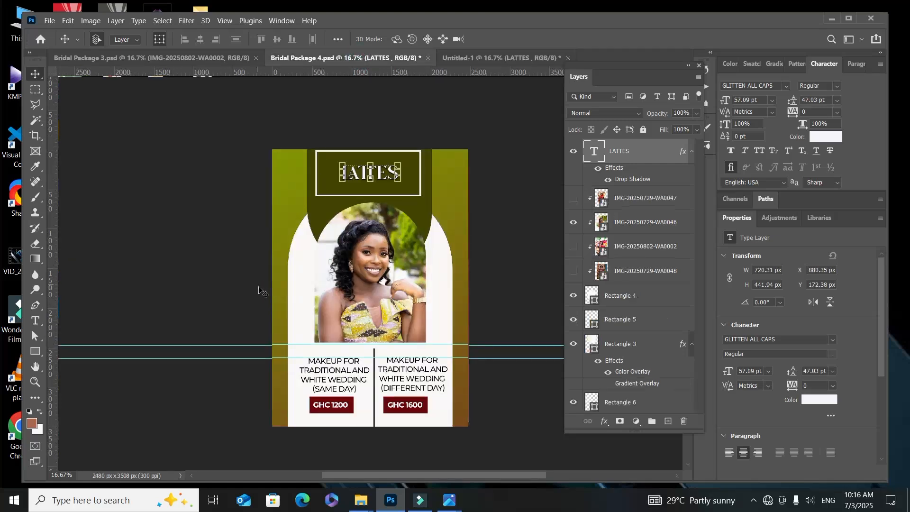
scroll(308, 332, "down", 2)
left_click_drag(334, 354, 362, 399)
Step: Copy the "(Different Day)" makeup text from Bridal Package 4.psd into the new flyer, beside the same-day text
left_click(271, 56)
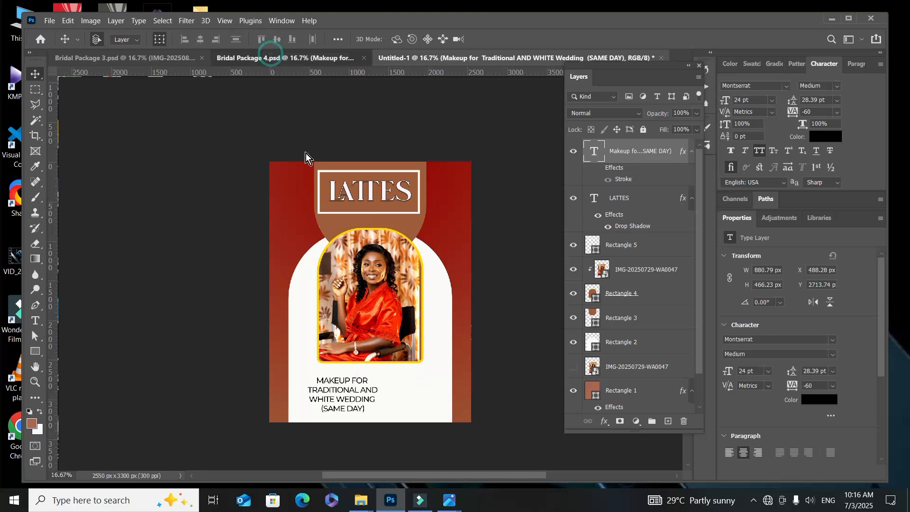
scroll(417, 328, "down", 3)
scroll(417, 326, "down", 1)
left_click_drag(416, 323, 420, 391)
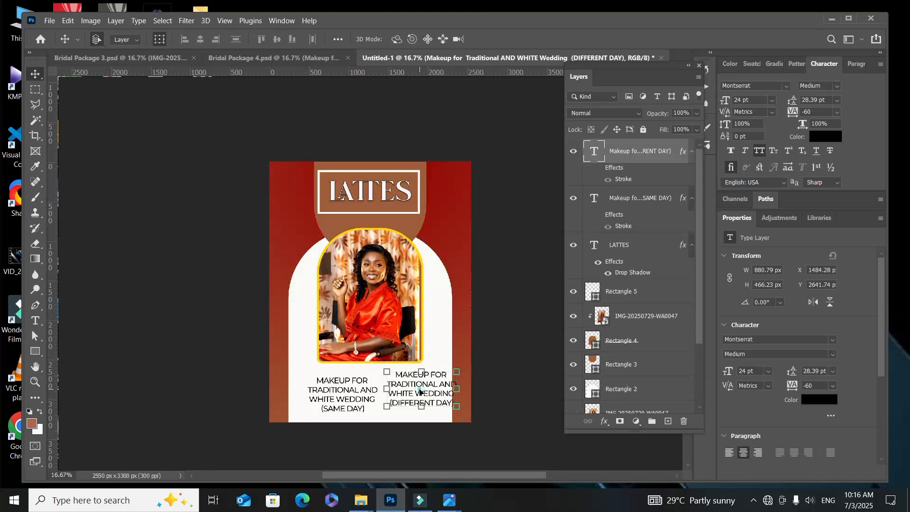
left_click_drag(420, 392, 419, 399)
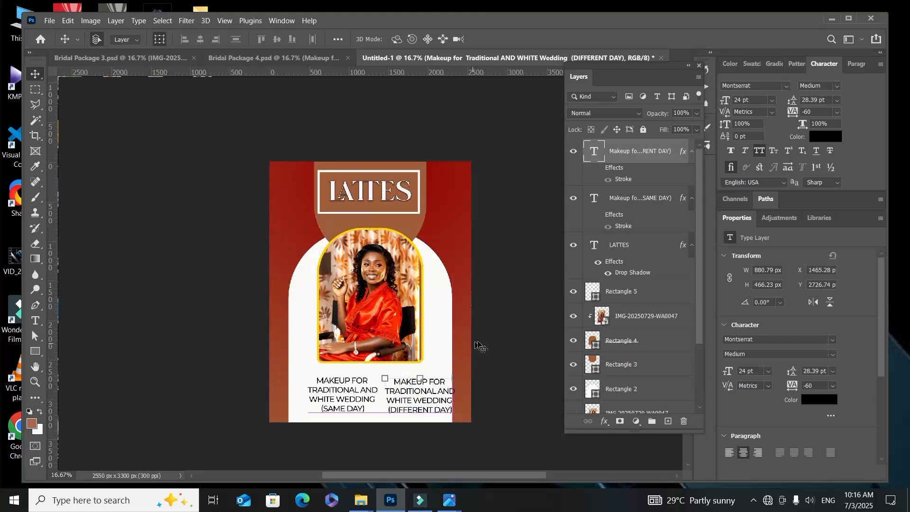
Step: Shift both makeup text blocks left so they sit side by side within the white arch
left_click(458, 250)
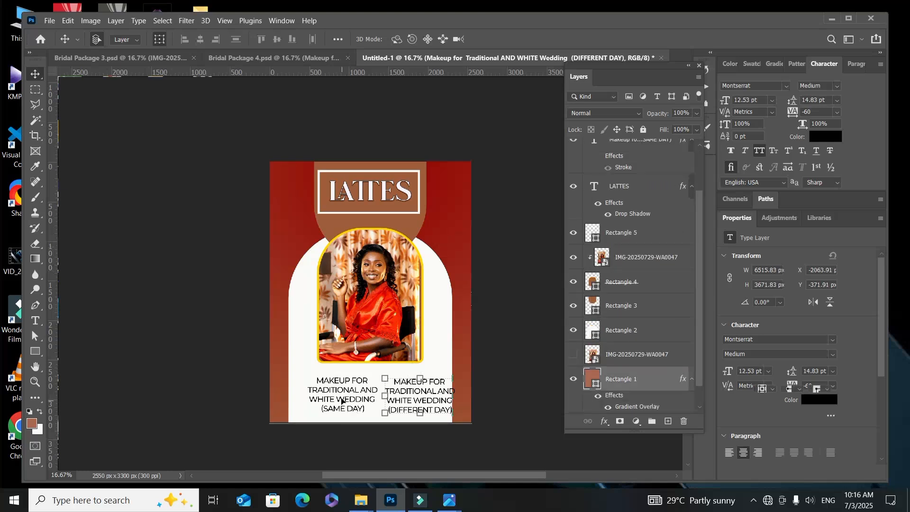
left_click_drag(341, 400, 333, 402)
left_click_drag(423, 403, 407, 388)
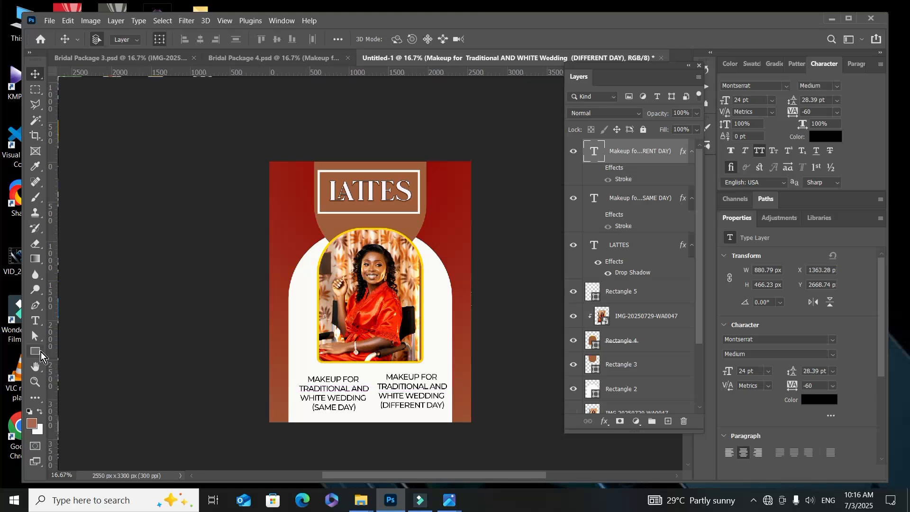
Step: Draw a vertical divider about 13 x 795 px between the two makeup texts and fill it black
left_click(40, 352)
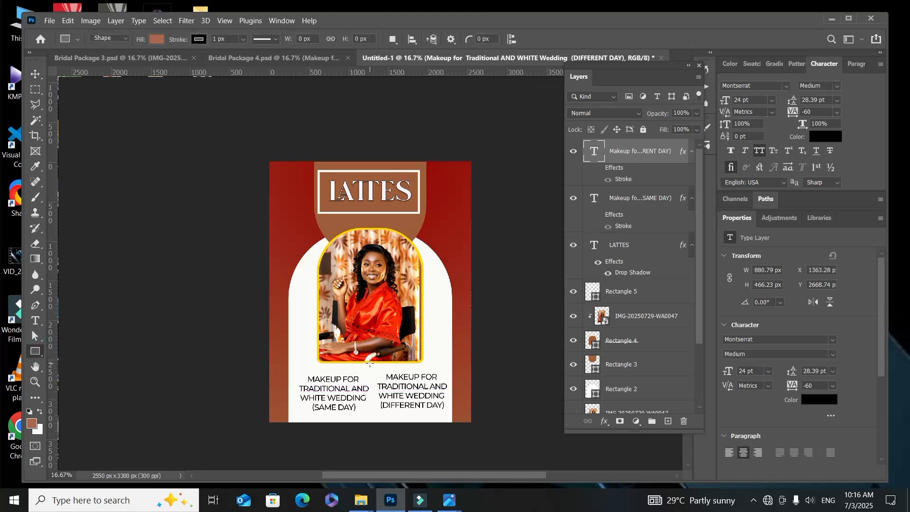
left_click_drag(370, 363, 371, 427)
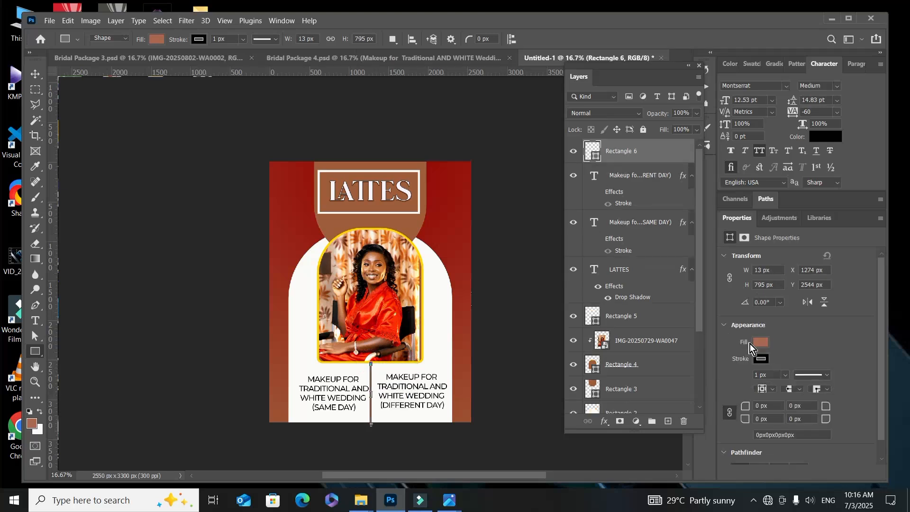
left_click(758, 342)
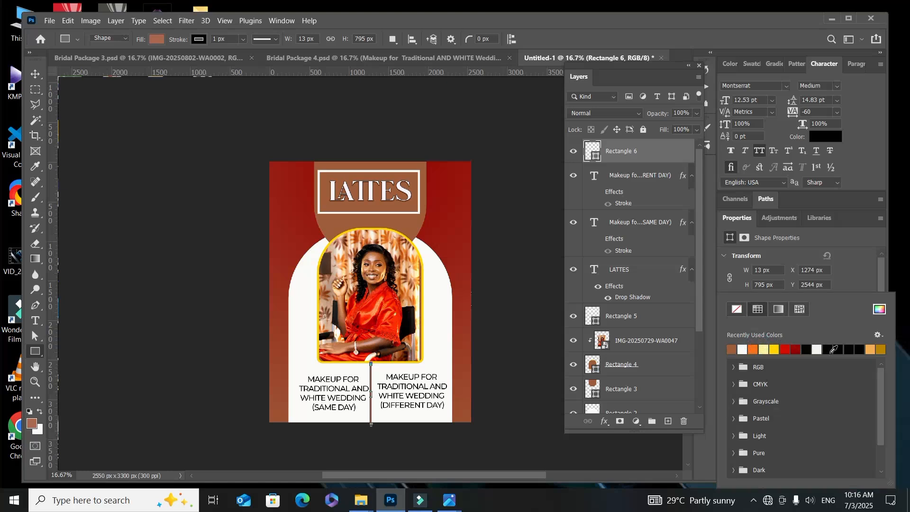
left_click(833, 350)
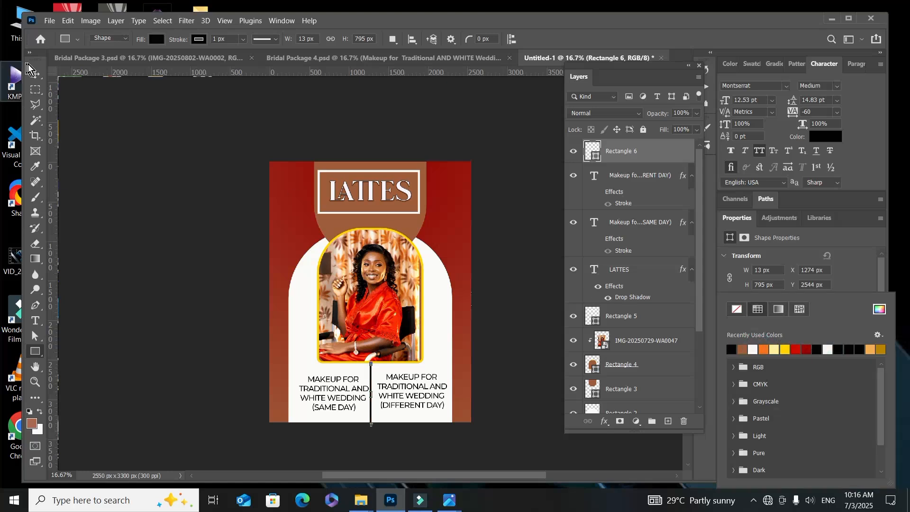
Step: Nudge the black divider right to about X 1303 px so it clears the same-day text
left_click(35, 74)
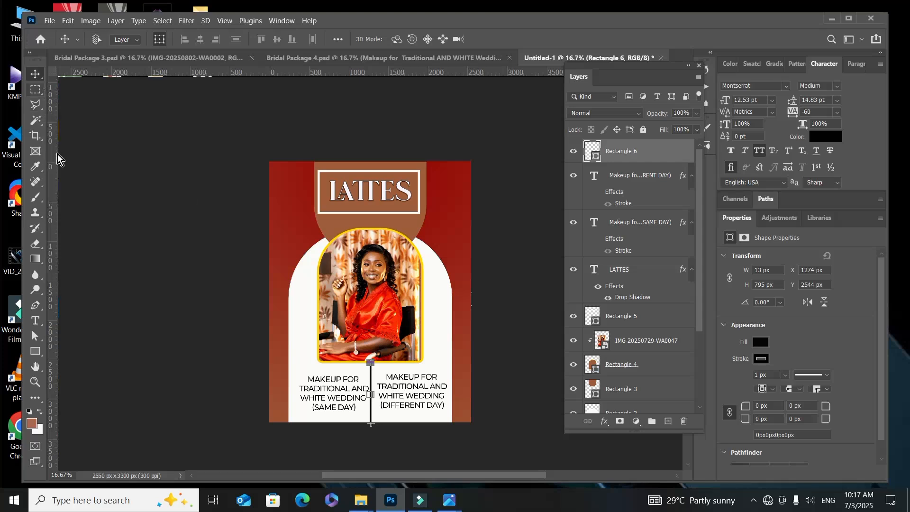
key("ctrl+plus")
key("ctrl+plus")
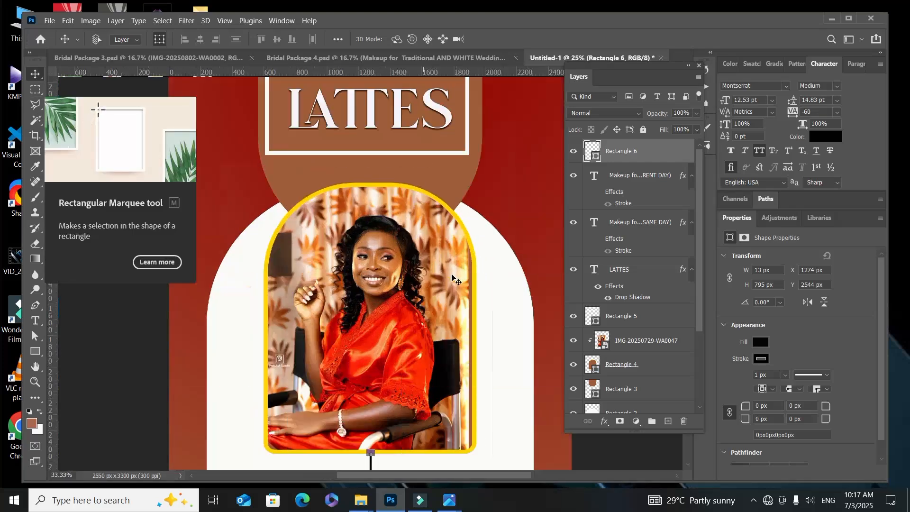
scroll(454, 280, "down", 5)
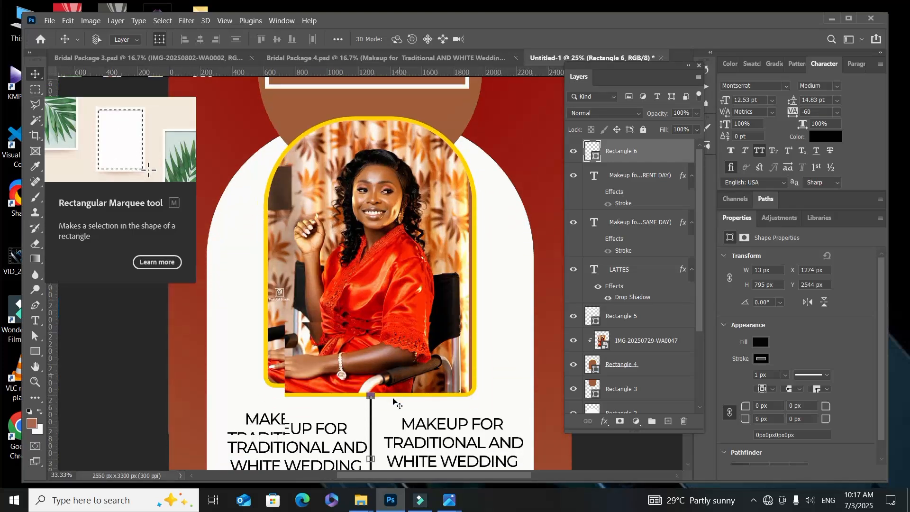
scroll(393, 403, "down", 6)
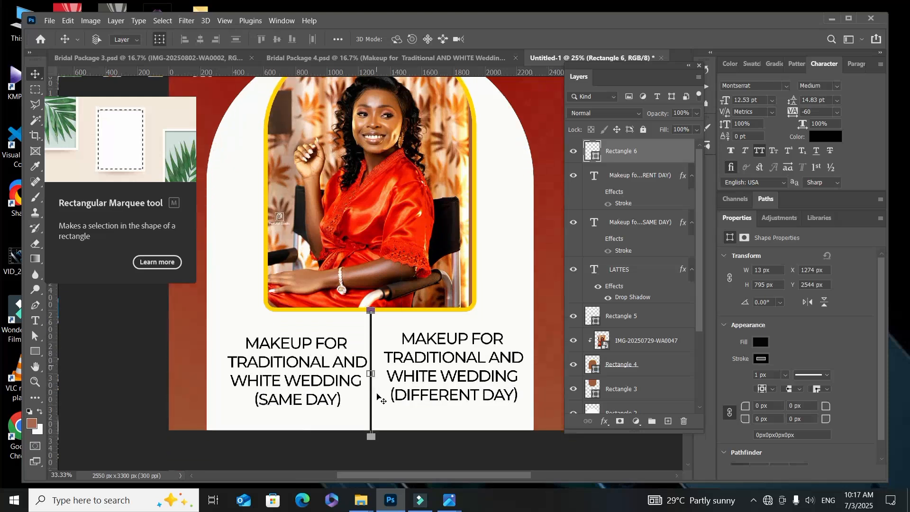
scroll(378, 396, "down", 6)
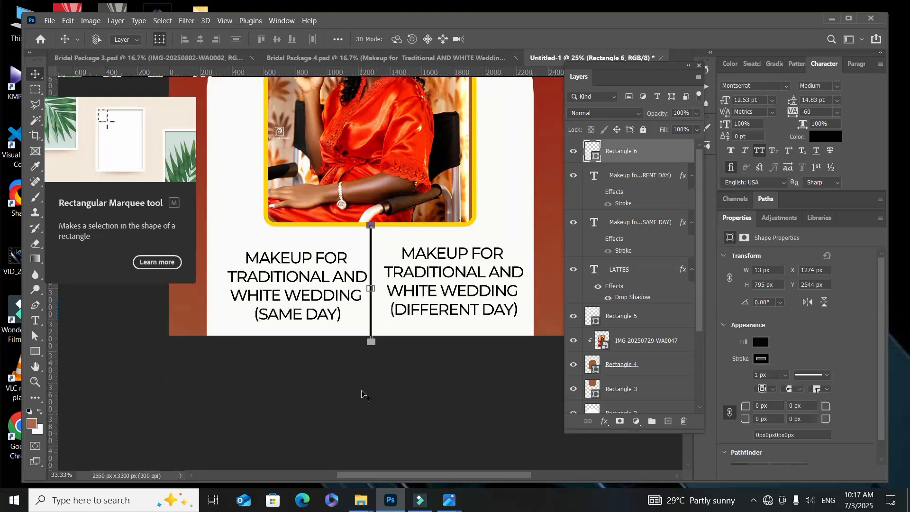
scroll(372, 341, "up", 1)
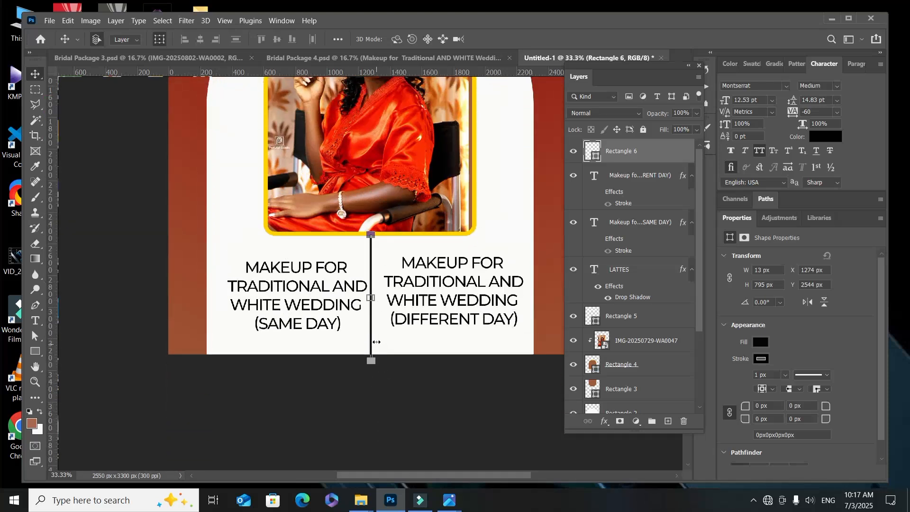
left_click_drag(372, 339, 375, 339)
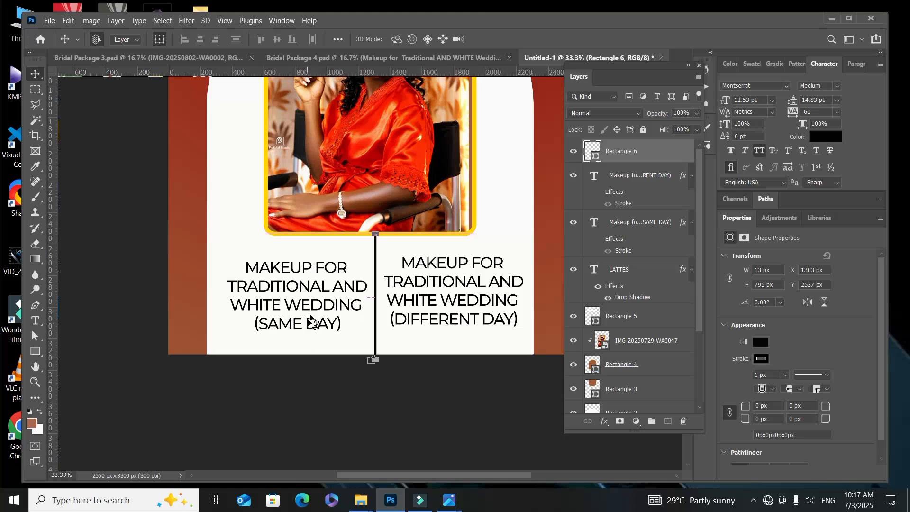
Step: Move both makeup texts up closer to the portrait, with the different-day text at about X 1310 px, Y 2583 px
left_click_drag(313, 306, 314, 290)
left_click(416, 300)
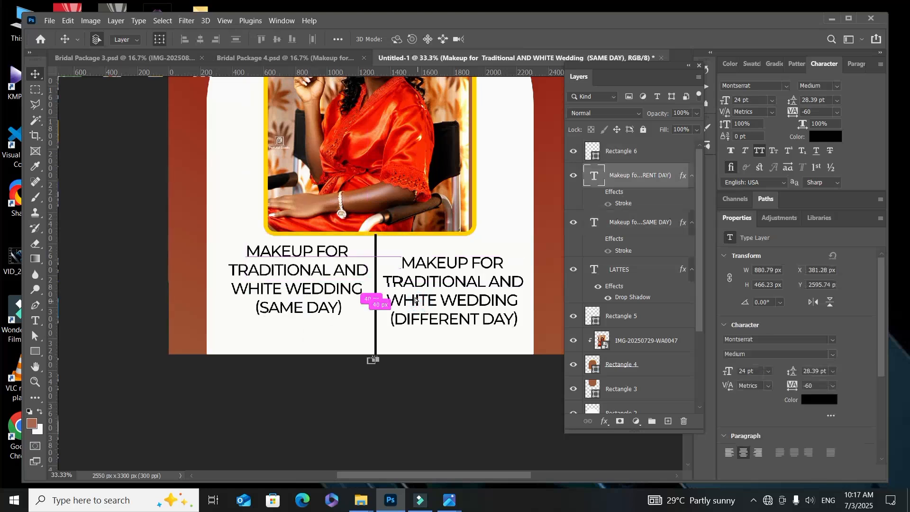
left_click_drag(416, 300, 411, 291)
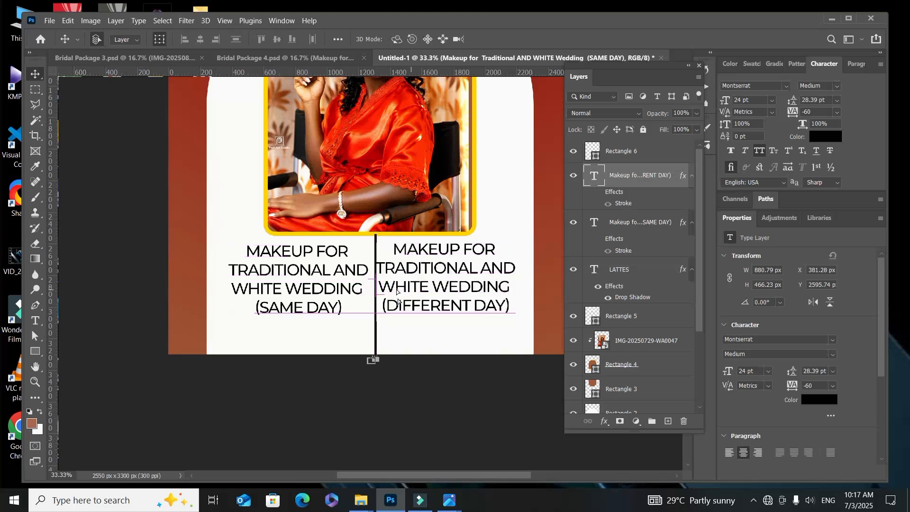
Step: Copy the dark red price box from Bridal Package 4.psd into the new flyer, below the different-day text at about X 1433 px, Y 3049 px
left_click(270, 59)
left_click(296, 357)
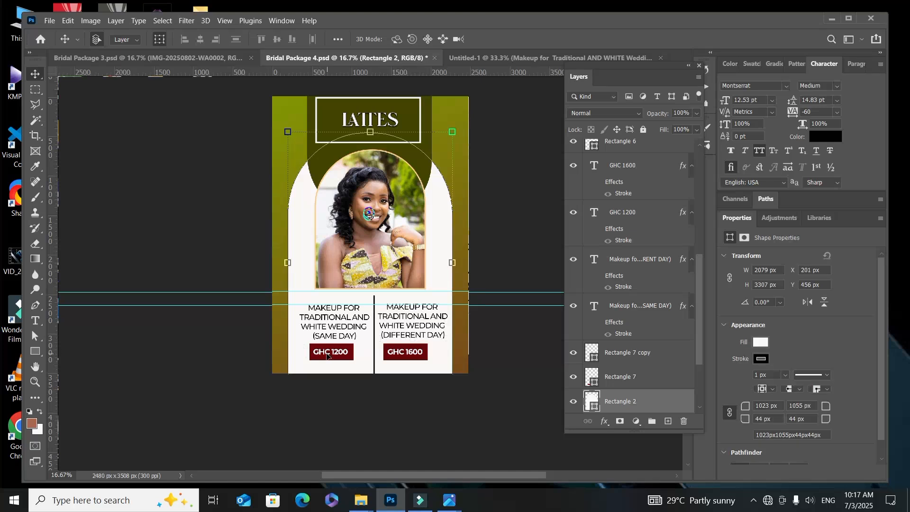
left_click_drag(345, 351, 523, 95)
left_click(367, 359)
left_click_drag(452, 368, 438, 442)
scroll(417, 451, "down", 3)
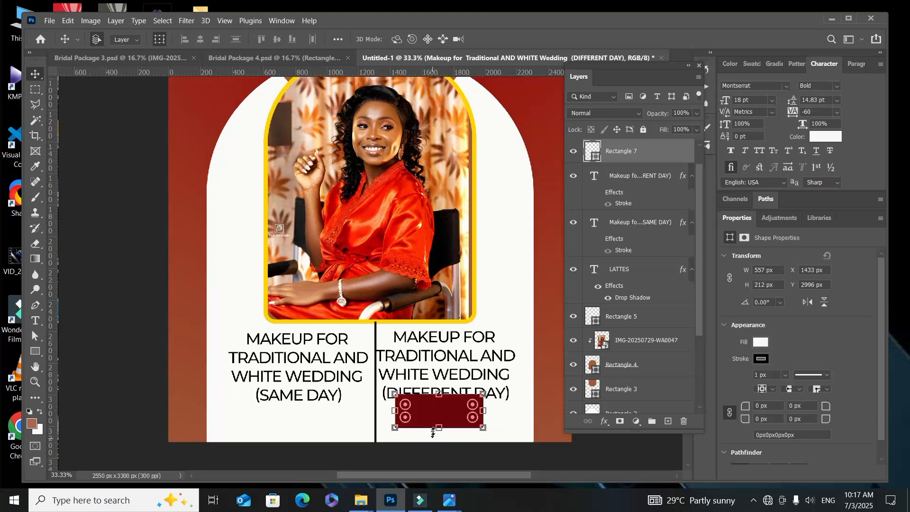
left_click_drag(452, 417, 452, 422)
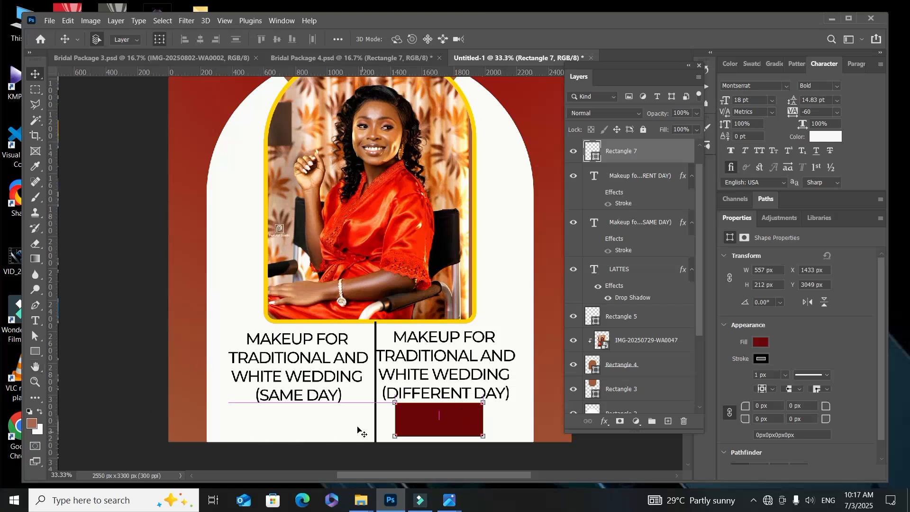
Step: Duplicate the dark red price box and place the copy below the same-day text at about X 540 px, Y 3049 px
left_click(450, 423)
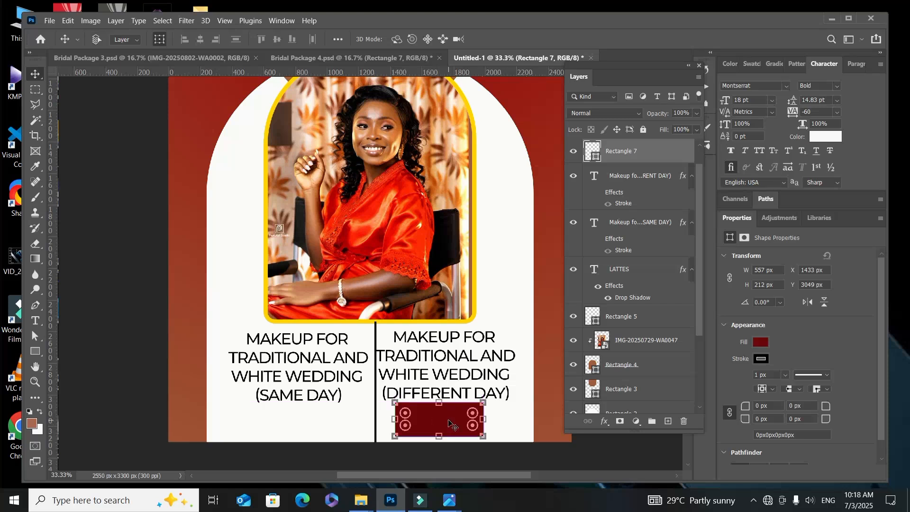
left_click_drag(449, 423, 314, 428)
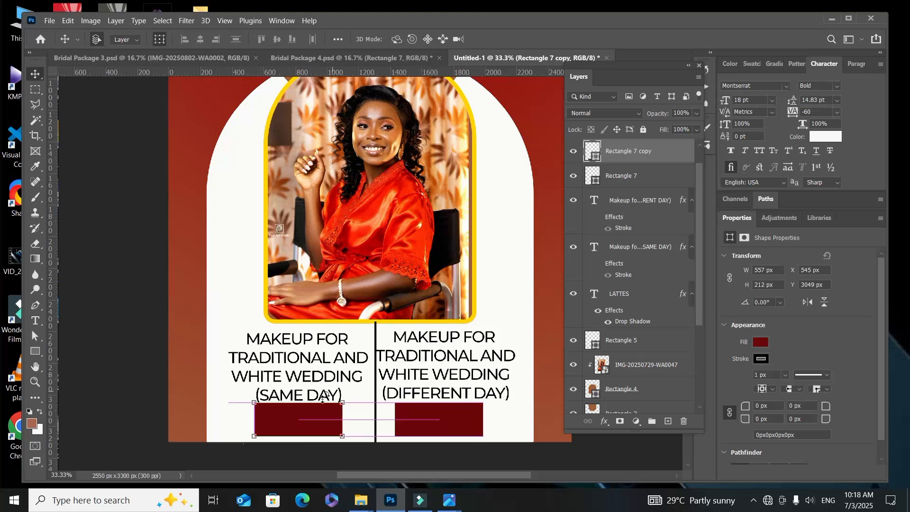
left_click_drag(305, 422, 329, 400)
Step: Add a horizontal guide and align it with the top edge of the two dark red price boxes
left_click_drag(334, 71, 360, 389)
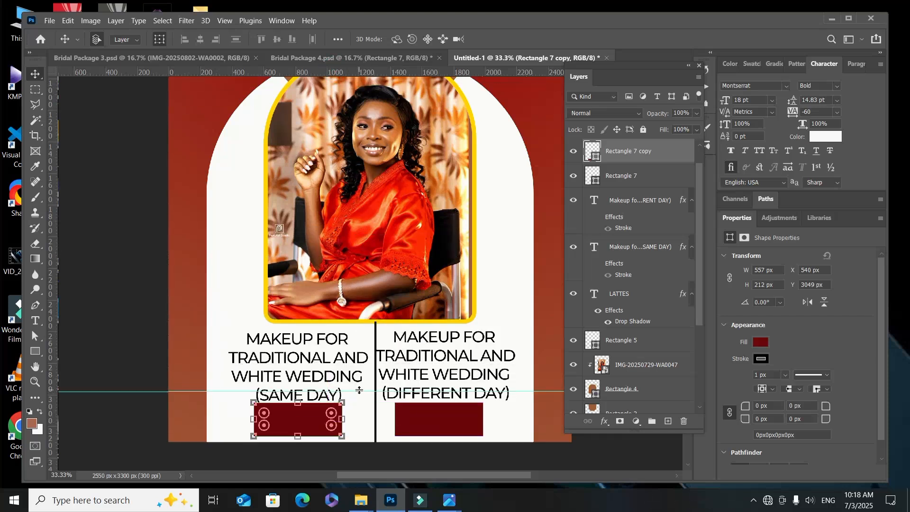
key("ctrl+plus")
scroll(353, 392, "down", 3)
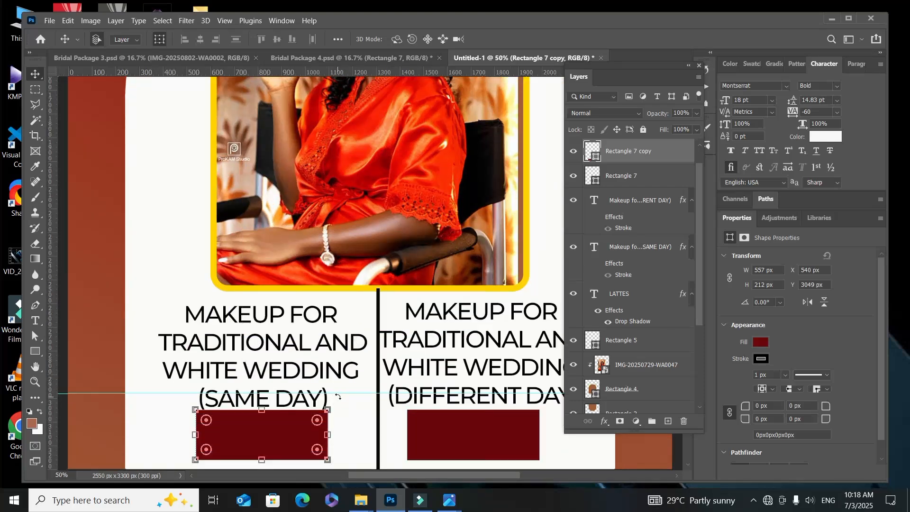
left_click_drag(340, 394, 338, 410)
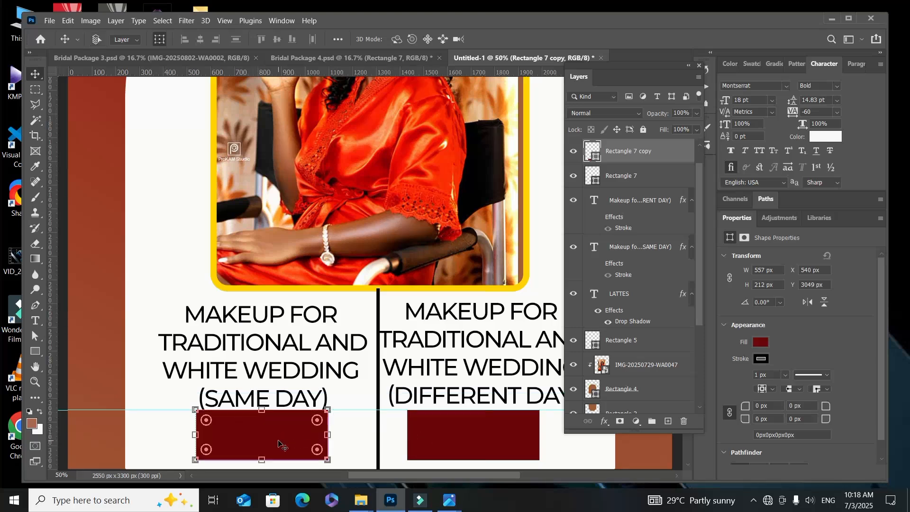
Step: Copy the "GHC 1200" price text from Bridal Package 4.psd into the new flyer, onto the price box below the same-day text
key("ctrl+minus")
key("ctrl+minus")
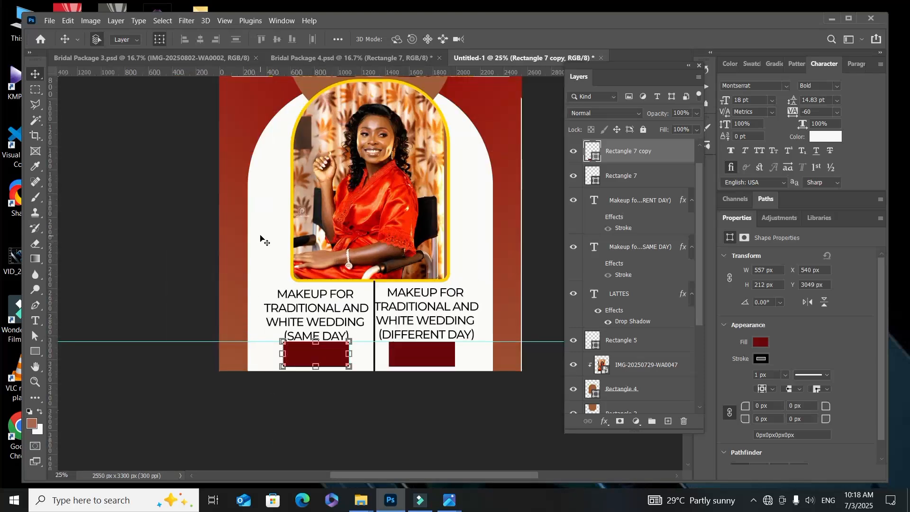
left_click(290, 58)
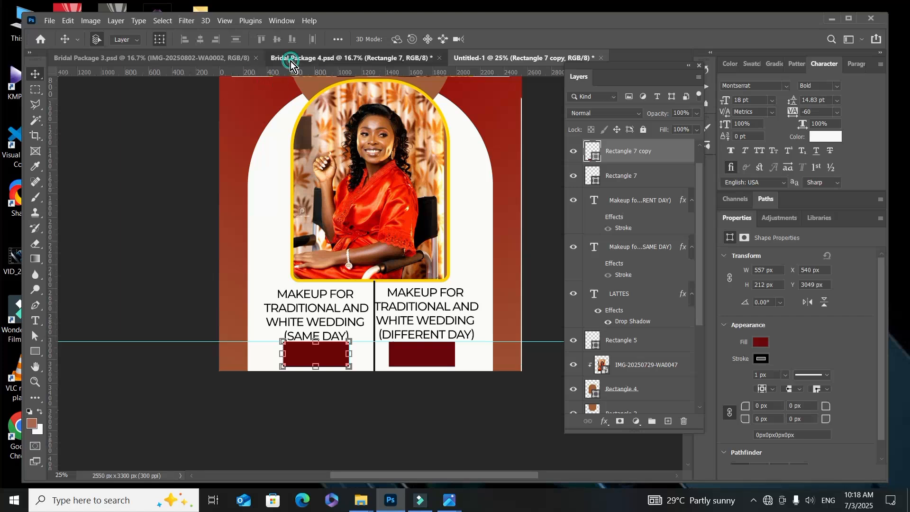
left_click(300, 289)
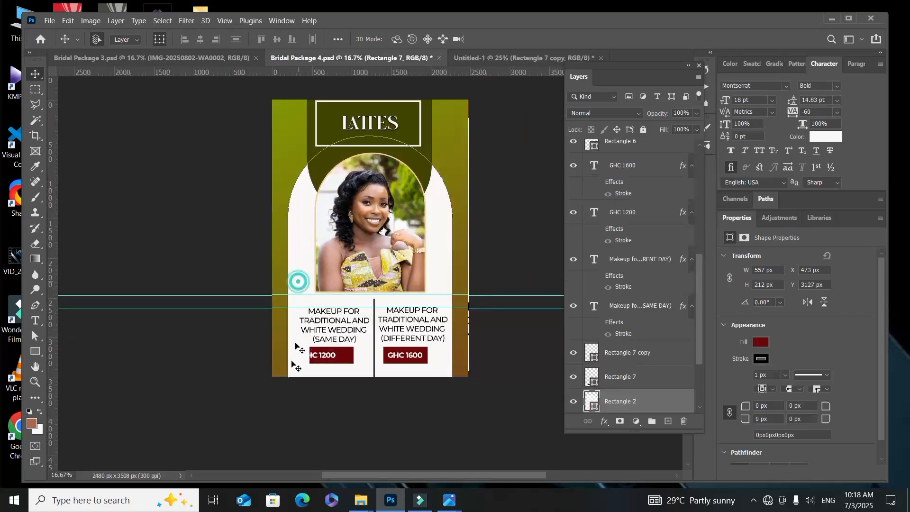
left_click_drag(330, 358, 317, 455)
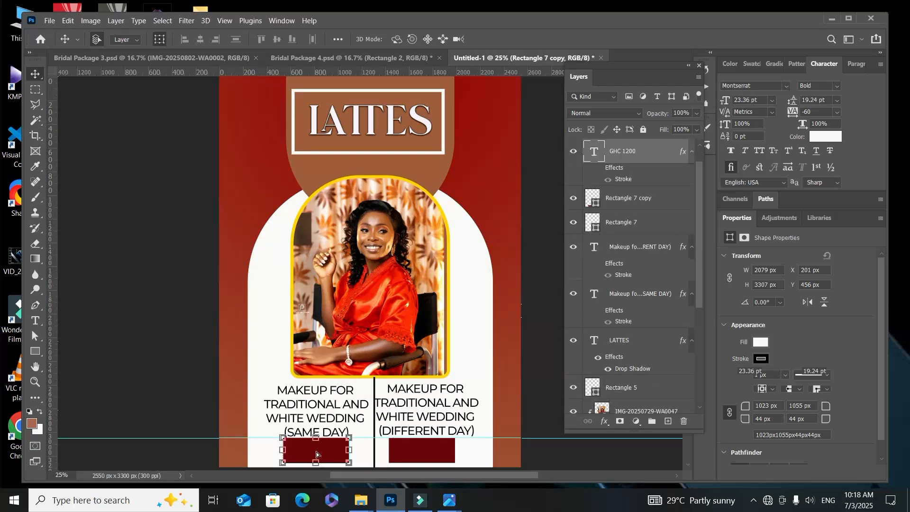
Step: Copy the "GHC 1600" text from Bridal Package 4.psd onto the different-day price box in the new flyer, at about X 1452 px, Y 3107 px
left_click(349, 57)
scroll(403, 313, "down", 1)
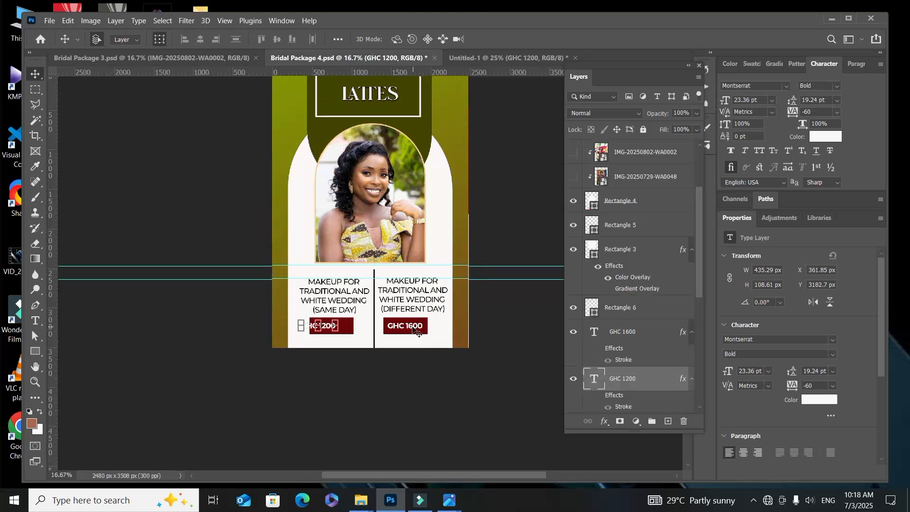
left_click_drag(414, 327, 406, 450)
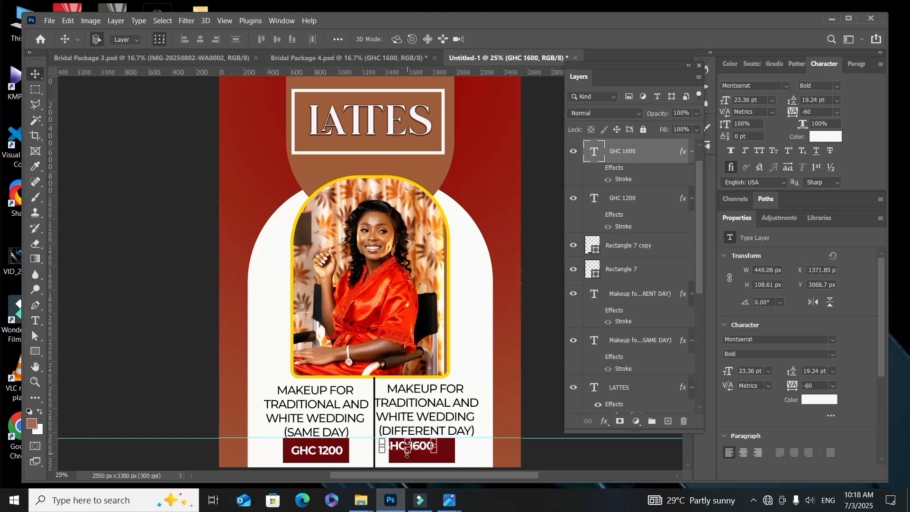
left_click_drag(423, 449, 432, 455)
scroll(408, 309, "down", 1)
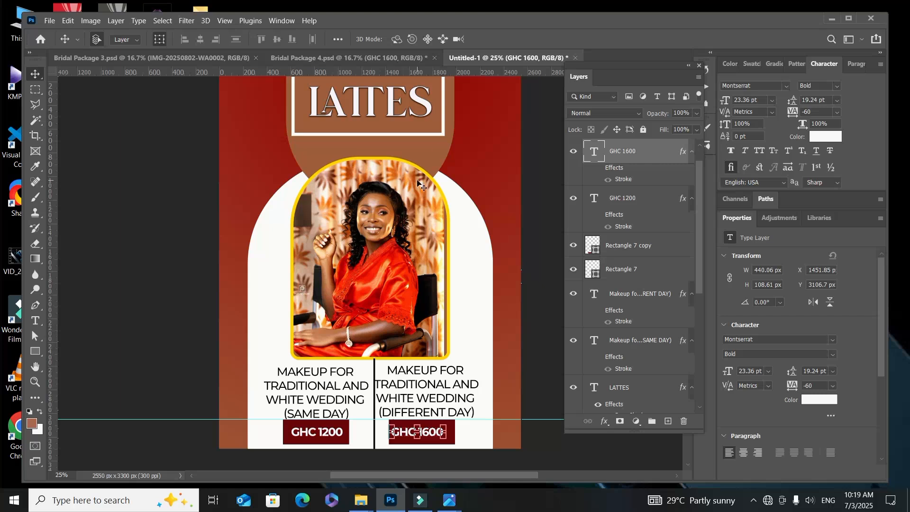
scroll(472, 204, "up", 1)
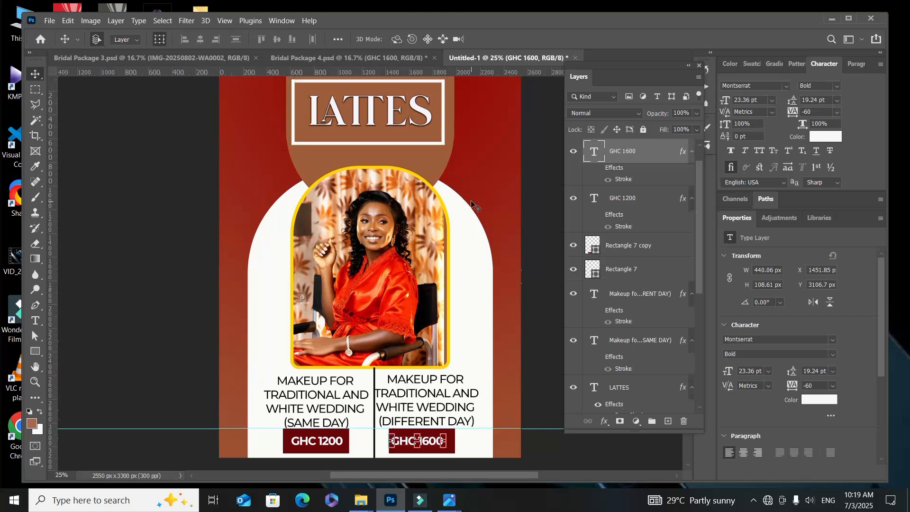
key("ctrl")
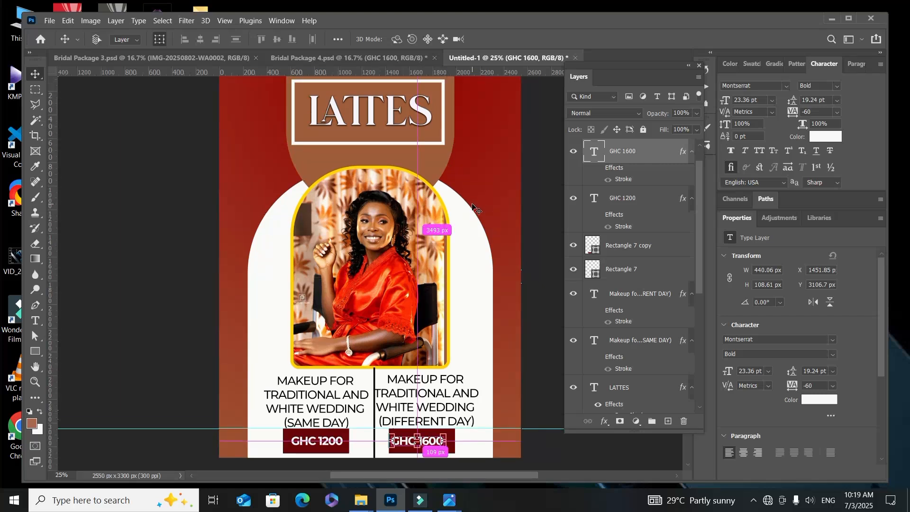
key("ctrl+minus")
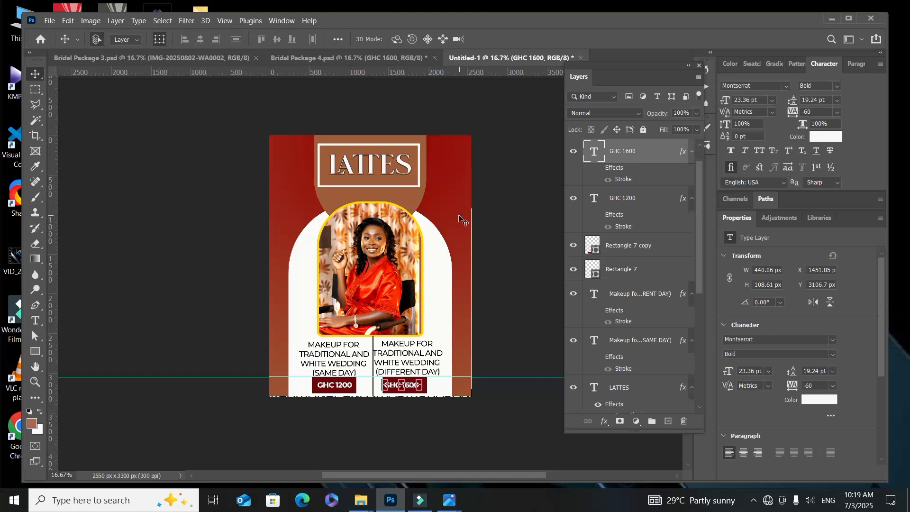